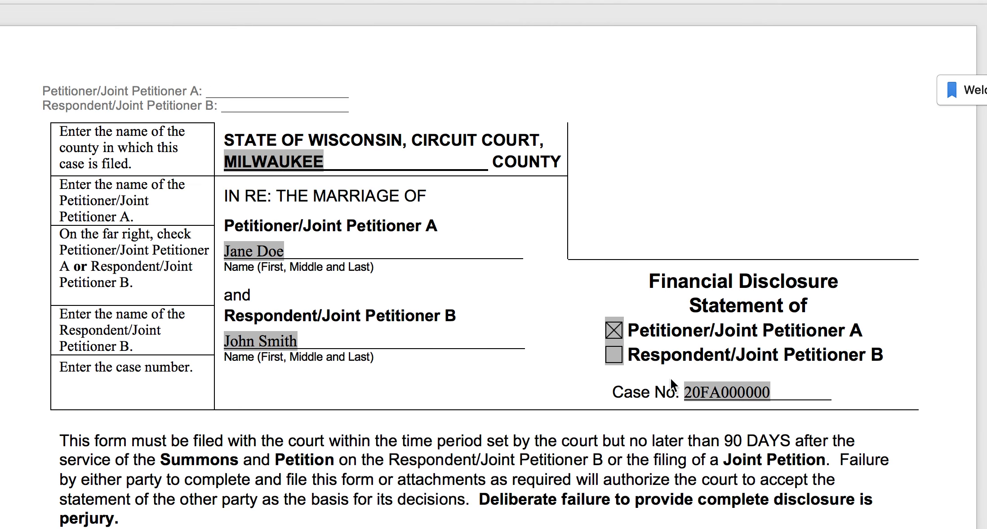
- Examine the income, expenses and assets sections of the Financial Disclosure Statement, including household items, automobiles and life insurance
scroll(671, 378, "down", 10)
scroll(647, 340, "down", 20)
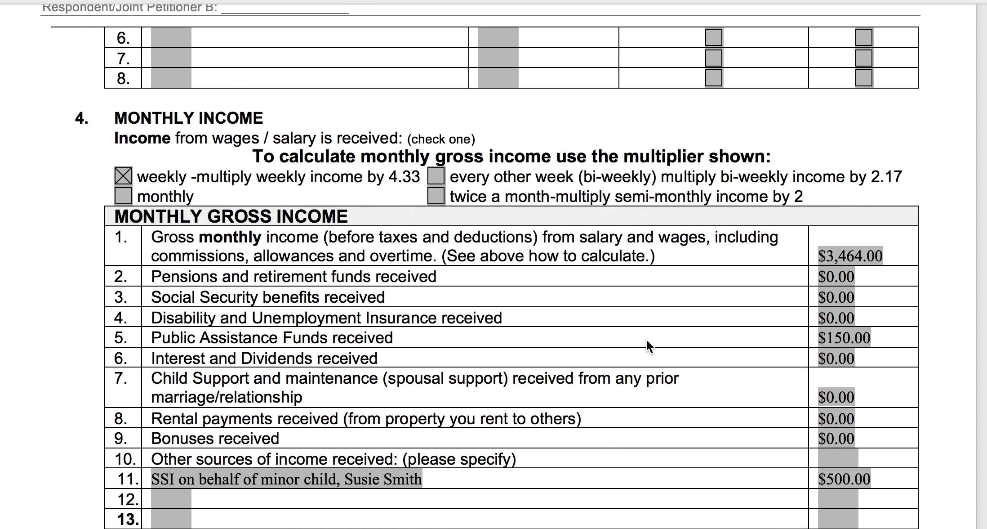
scroll(647, 341, "down", 20)
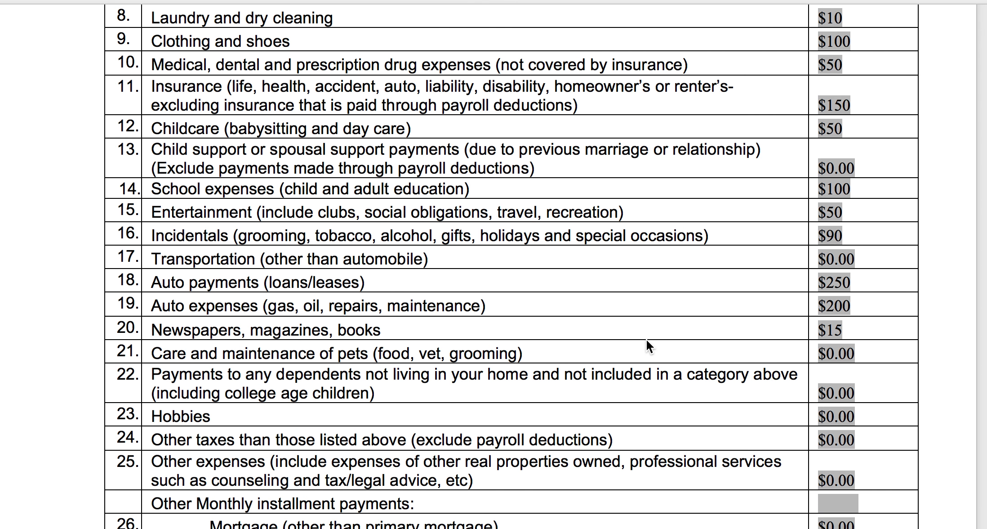
scroll(647, 340, "up", 3)
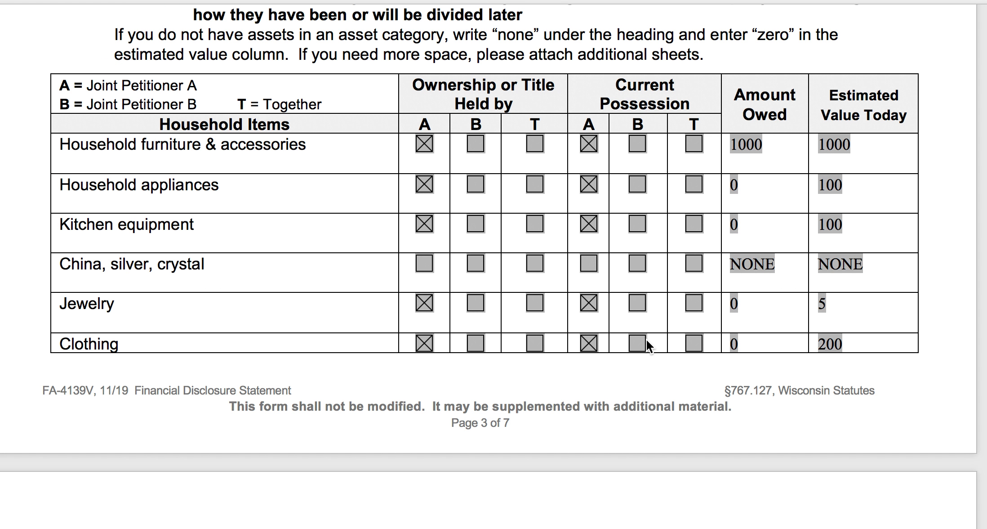
scroll(646, 339, "up", 3)
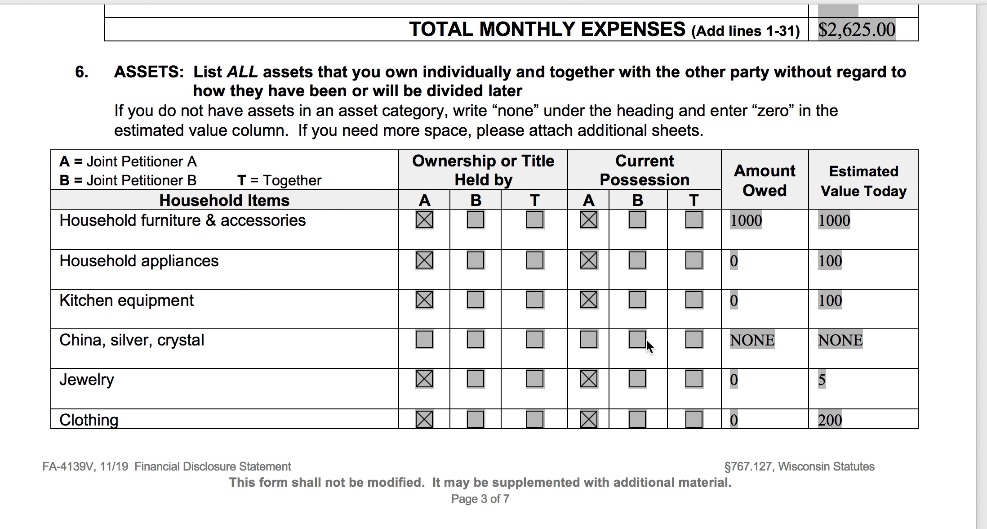
scroll(647, 339, "down", 2)
scroll(646, 340, "down", 2)
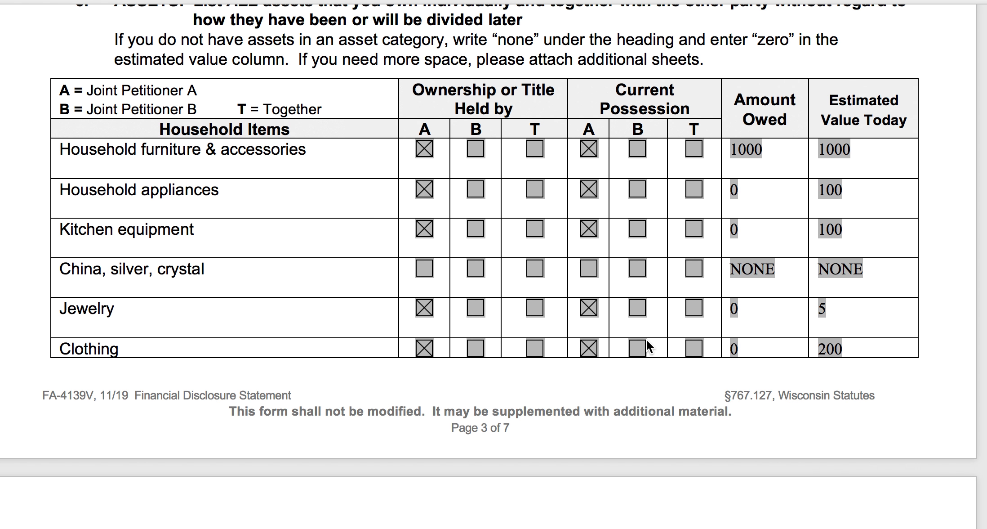
scroll(267, 198, "down", 15)
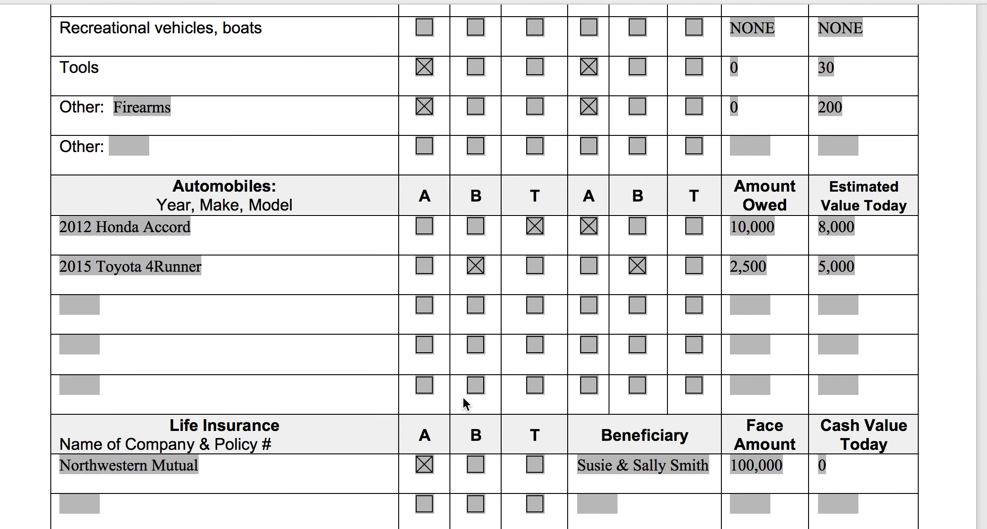
scroll(401, 345, "up", 10)
scroll(277, 43, "up", 4)
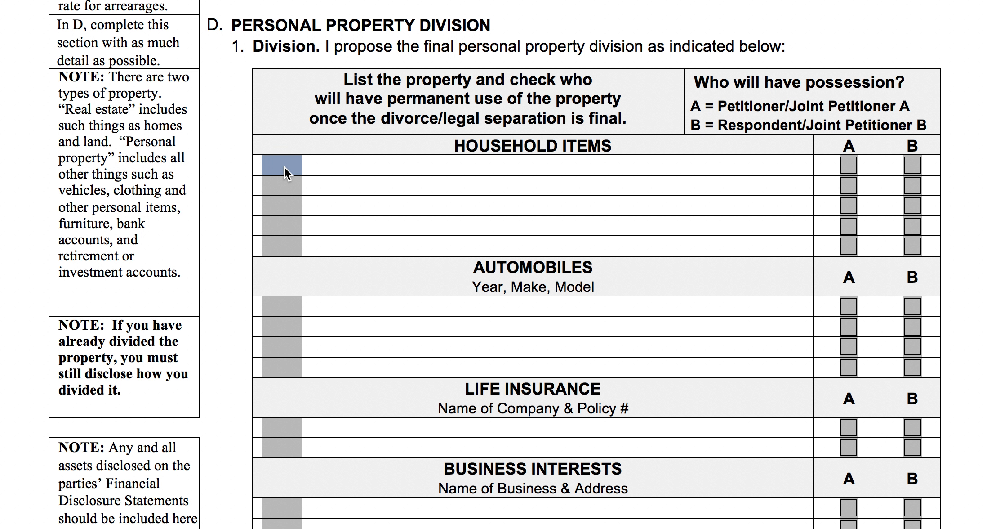
- Enter "Petitioner keeps what they have in their possession" in the first Household Items row of the property division table
type("Petitioner keeps")
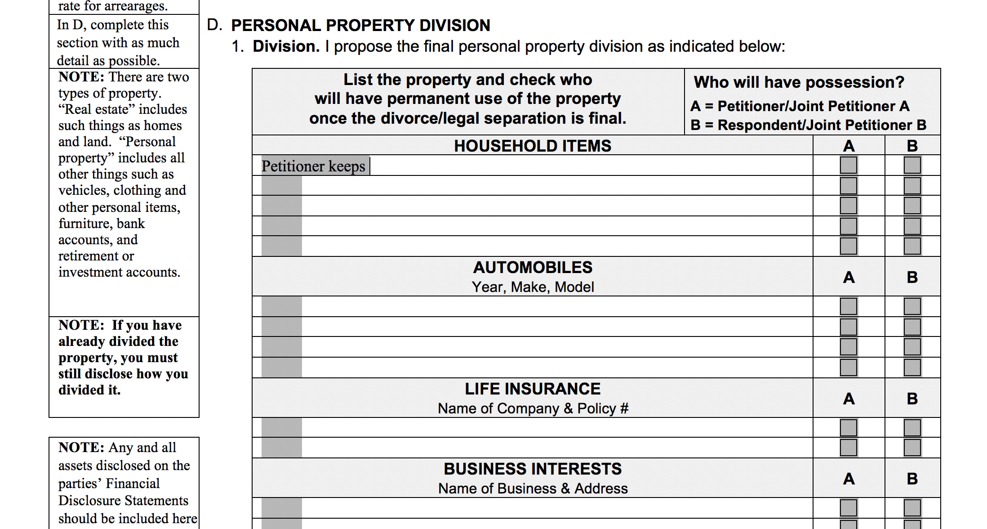
type(" what they have ")
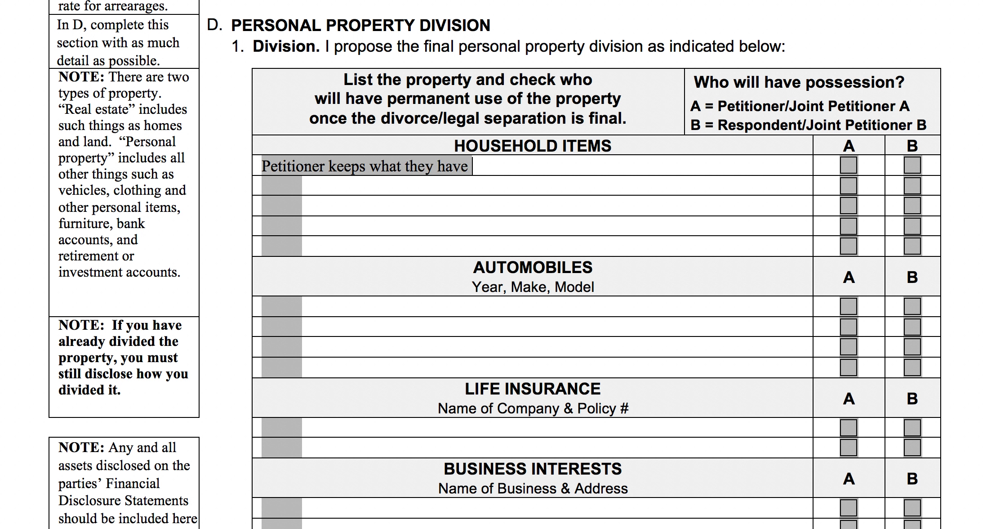
type("in their")
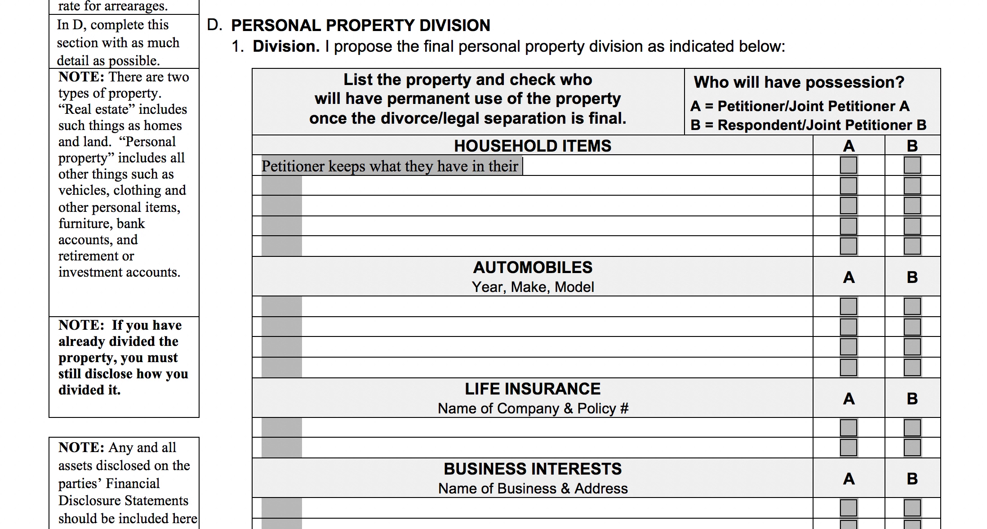
type(" possession")
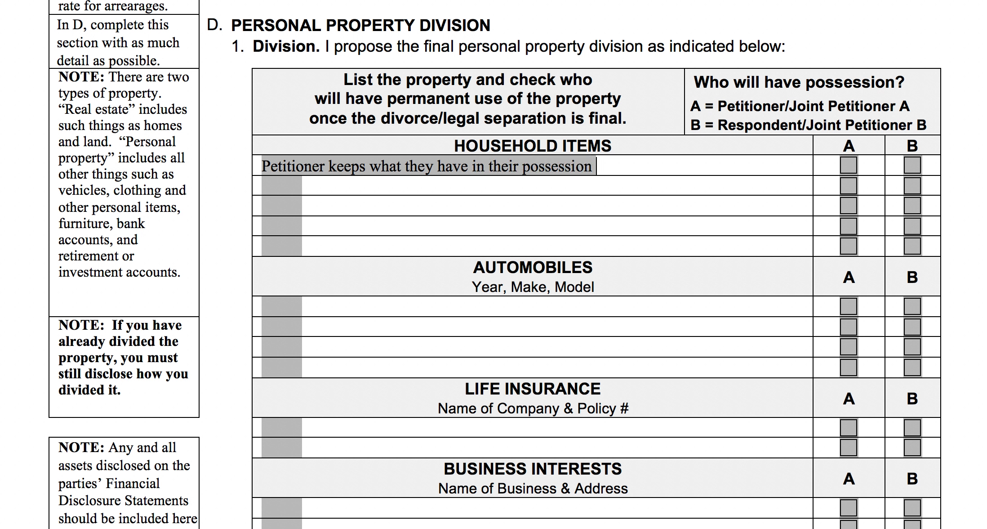
- Enter "Respondent keeps what they have in their possession" in the second Household Items row
left_click(279, 185)
type("Respon")
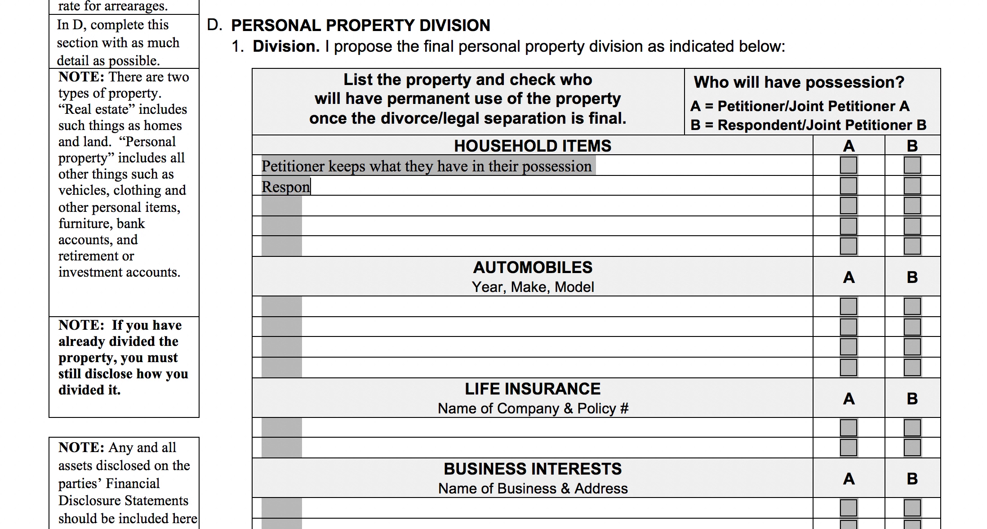
type("dent keep")
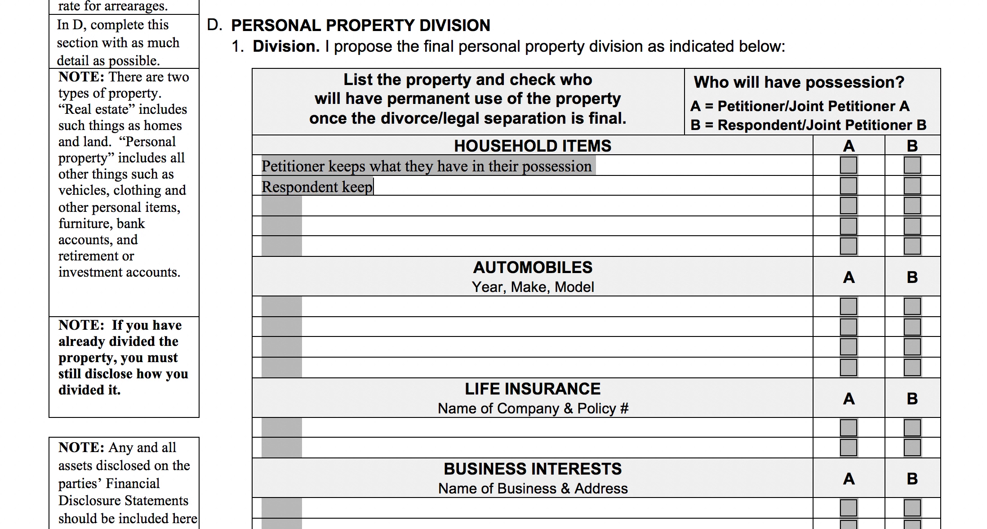
type("s what they have ")
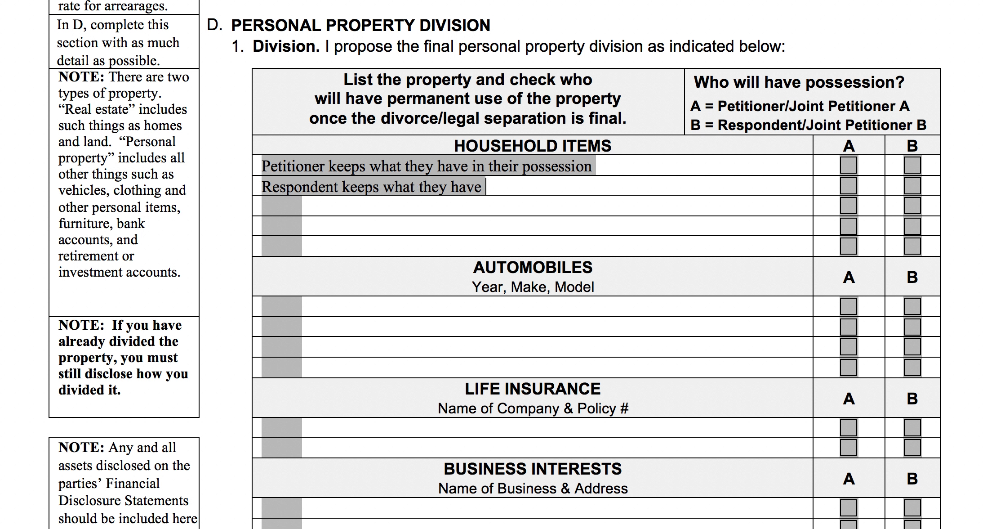
type("in their pos")
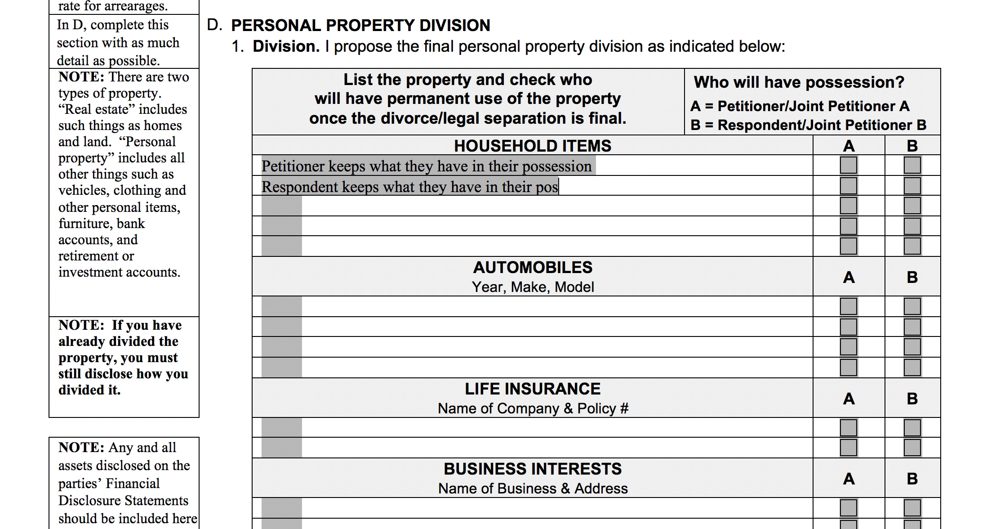
type("session")
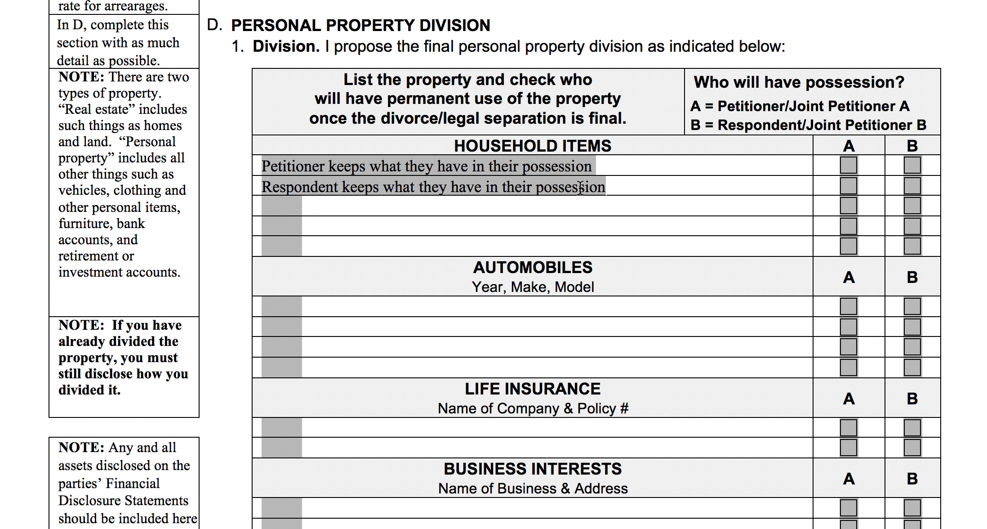
- Clear the Respondent and Petitioner entries from the first two Household Items rows
left_click_drag(603, 183, 332, 192)
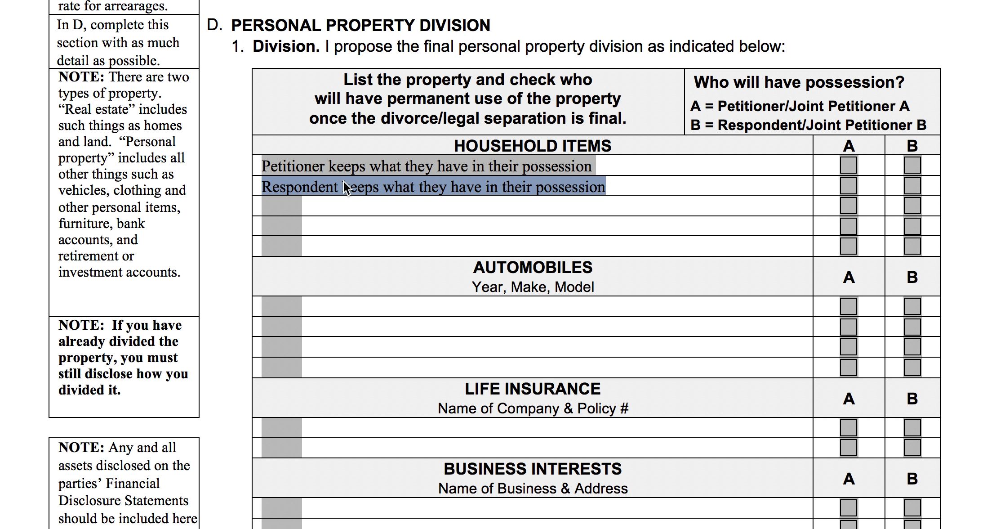
key("BackSpace")
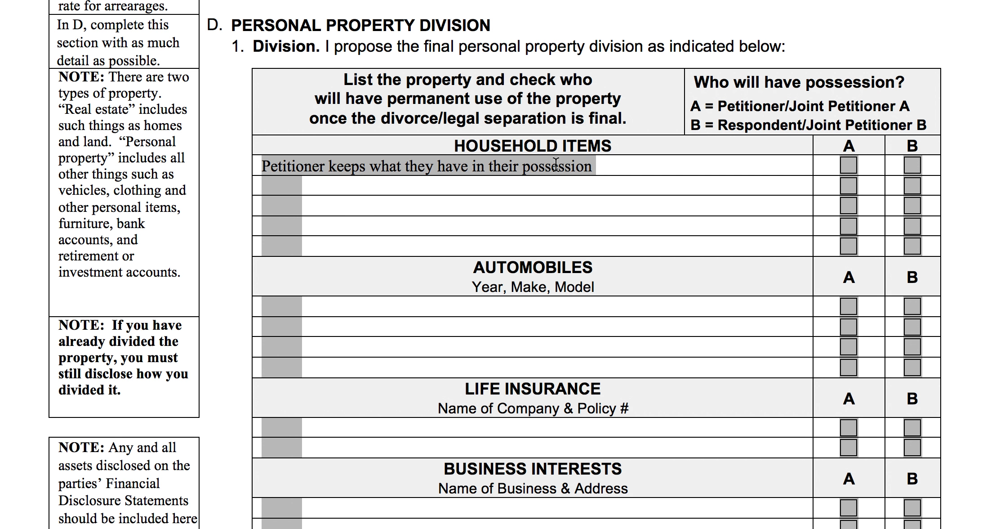
left_click(593, 168)
left_click_drag(581, 166, 332, 168)
key("BackSpace")
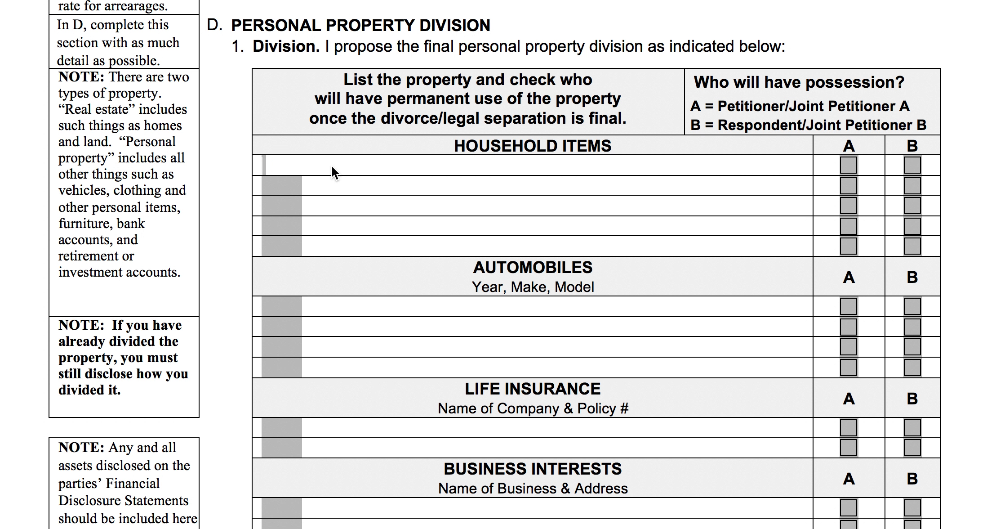
- Begin the list in the first Household Items row with "Blue lamp"
type("Blue ")
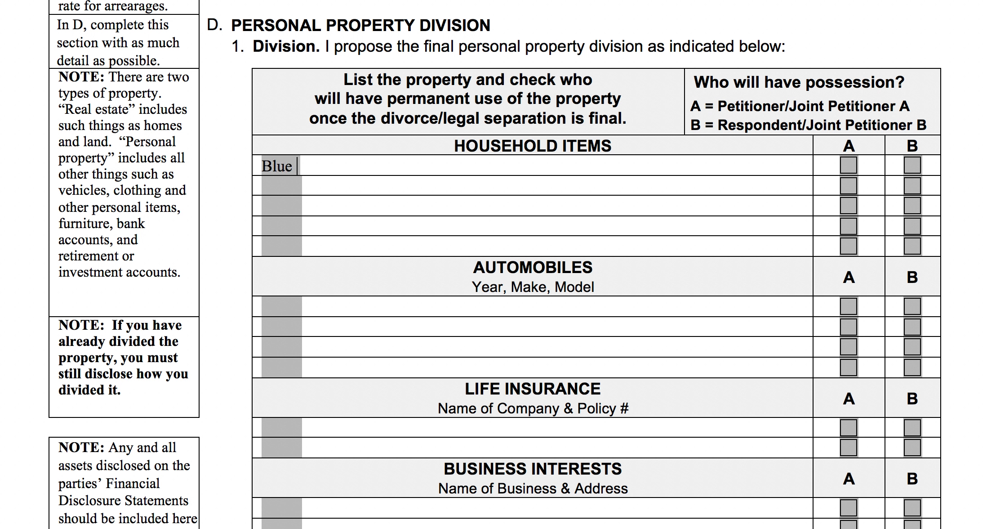
type("lamp,")
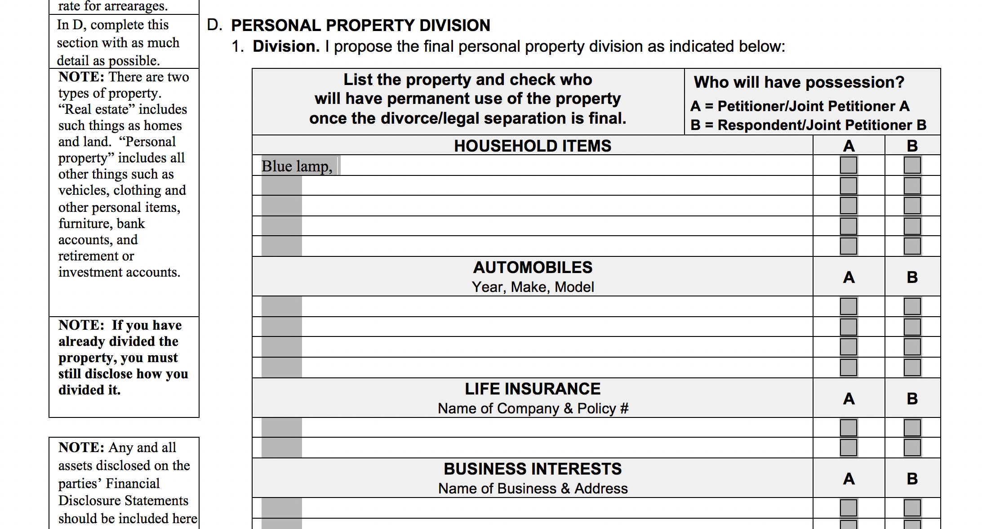
type(" bedro")
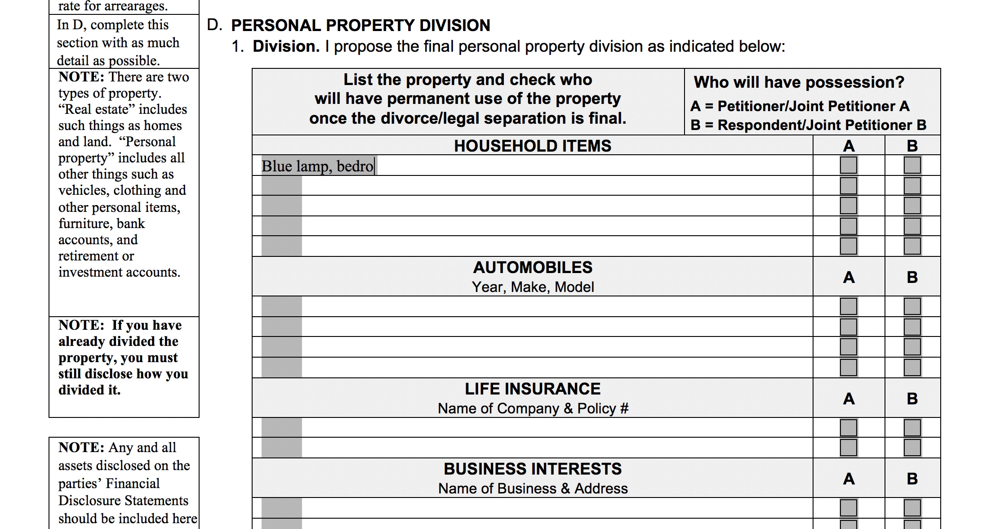
type("o")
key("BackSpace")
key("BackSpace")
key("BackSpace")
key("BackSpace")
key("BackSpace")
key("BackSpace")
key("BackSpace")
key("BackSpace")
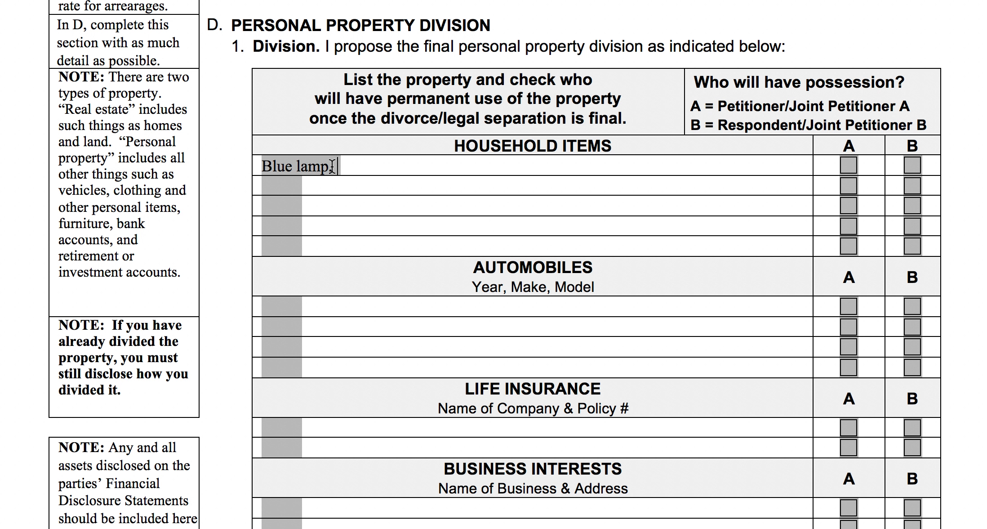
- Continue the first Household Items row after the blue lamp with "white oak bedroom set, Drum Kit, Firearms"
type(", white o")
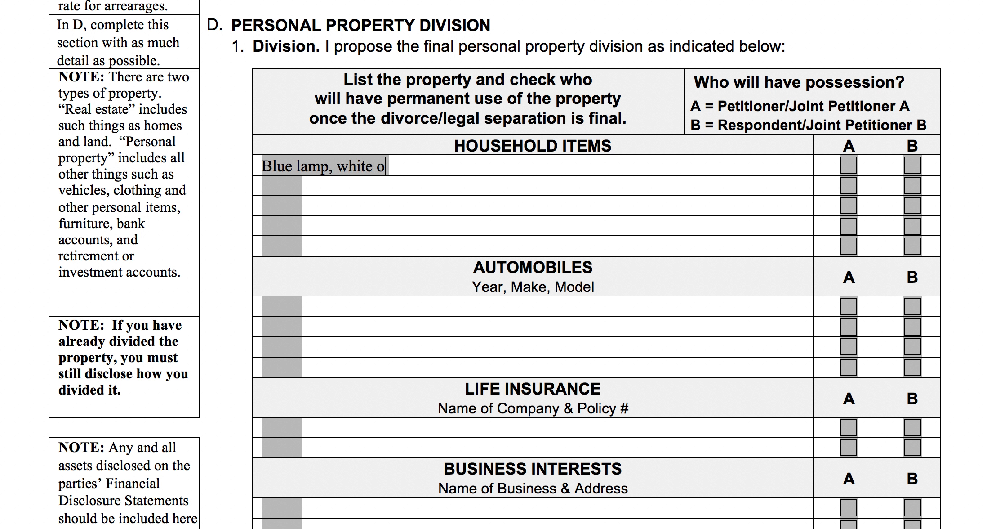
type("ak bt")
key("BackSpace")
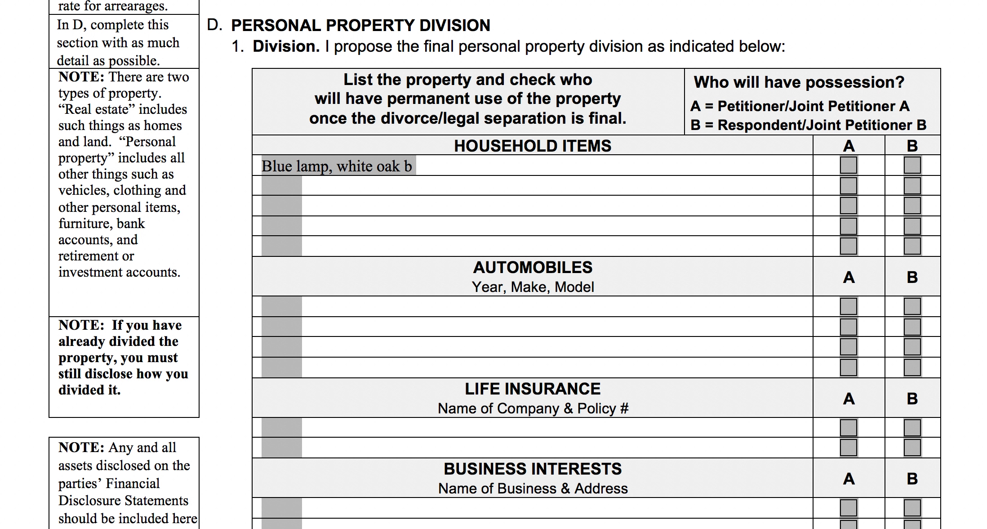
type("edroom ")
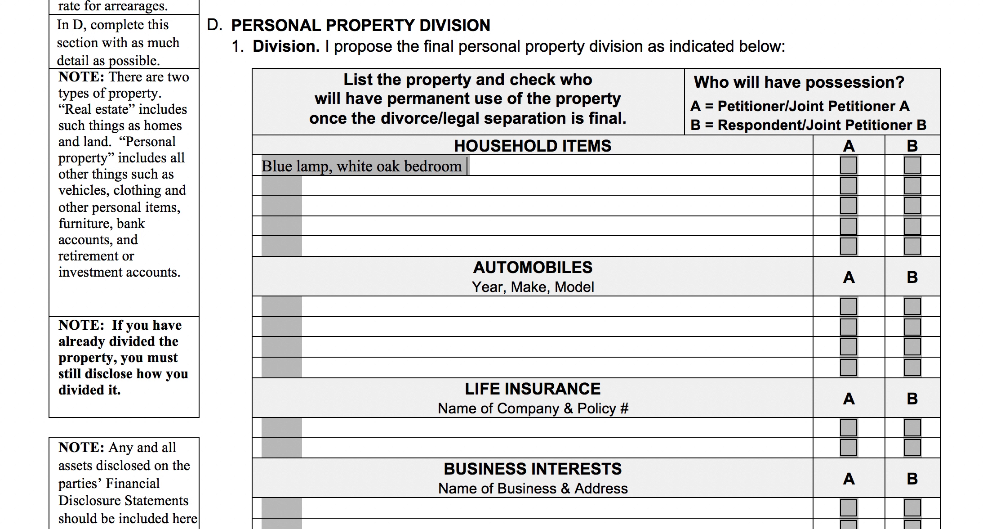
type("ste,")
key("BackSpace")
key("BackSpace")
key("BackSpace")
key("BackSpace")
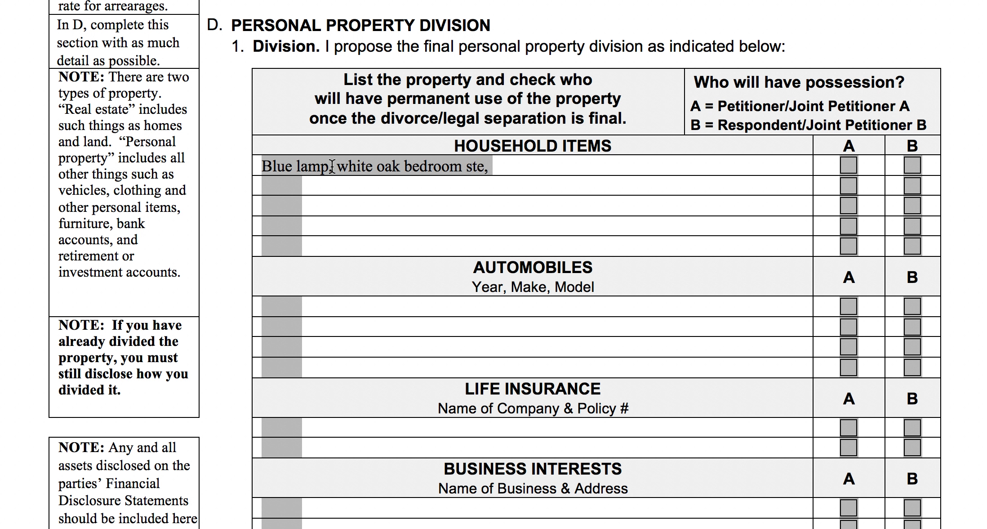
type("et,")
type("Drum K")
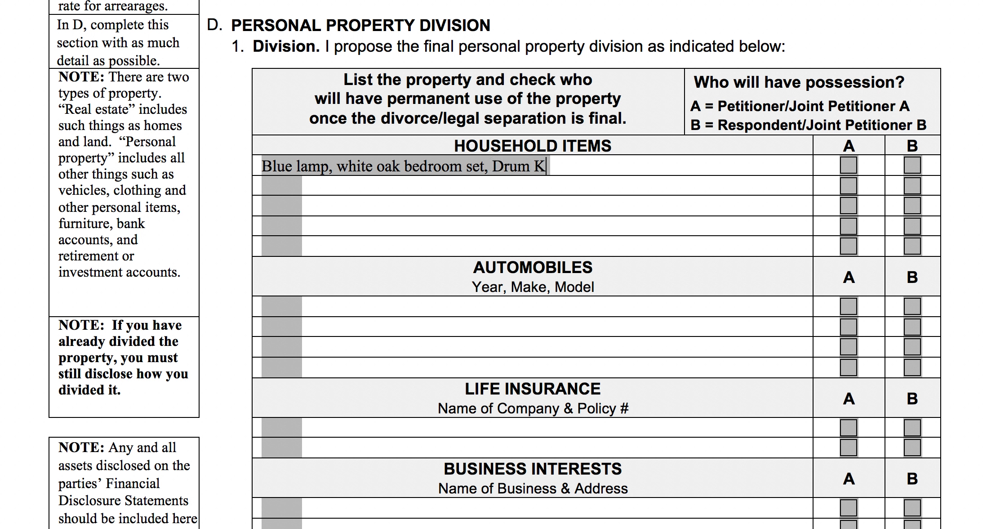
type("it, Firearms")
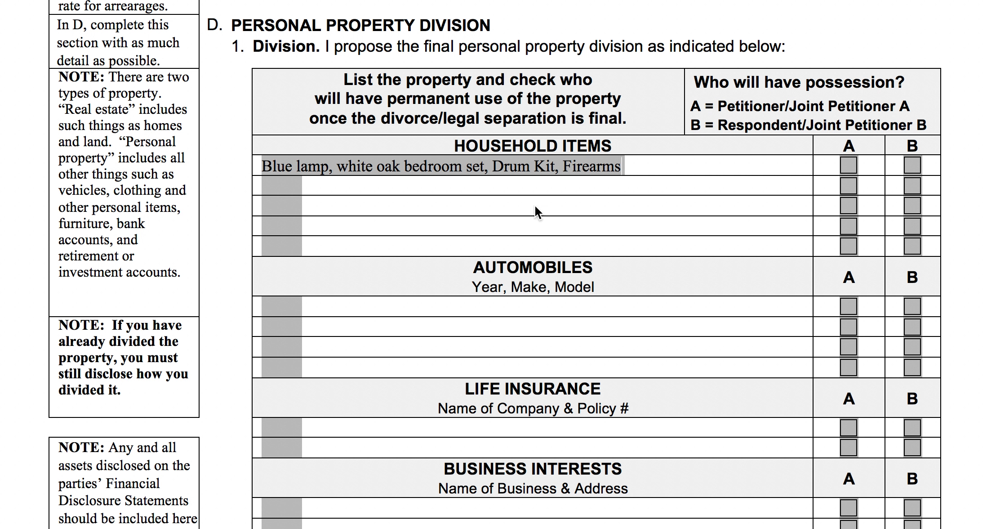
- Assign the first Household Items row to party A and enter "All other items, each party keeps what is in their possession" in the fourth row
left_click(292, 225)
type("All other items,")
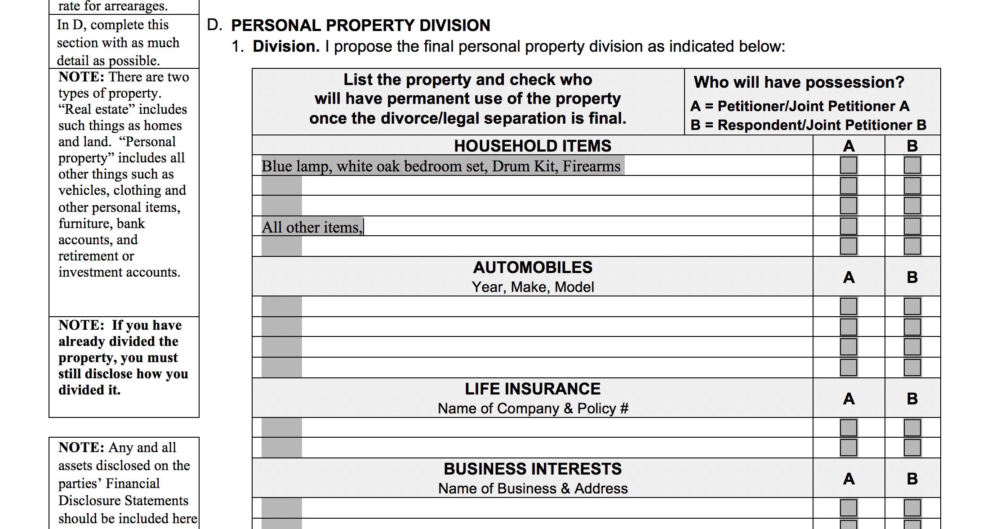
left_click(848, 165)
left_click(368, 227)
type("each pa")
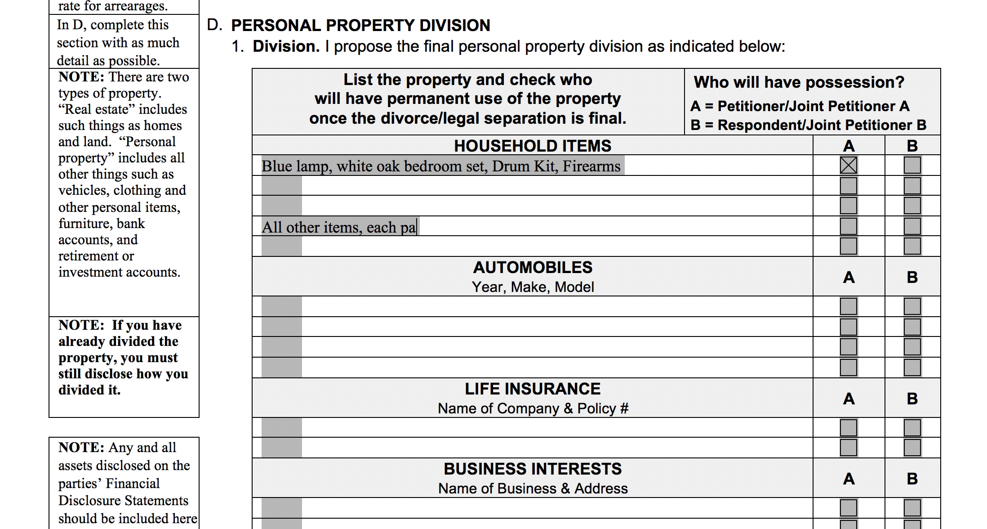
type("rty keeps w")
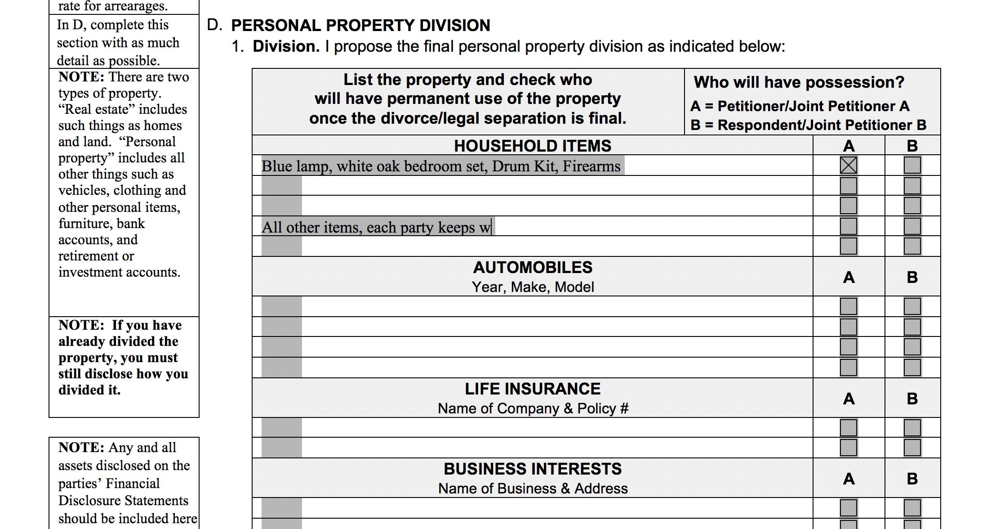
type("hat is in their ")
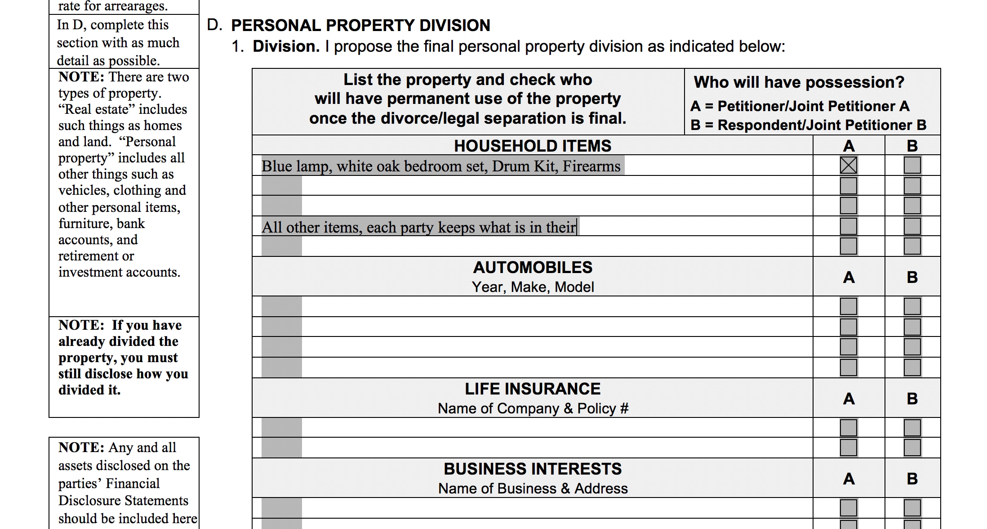
type("possession")
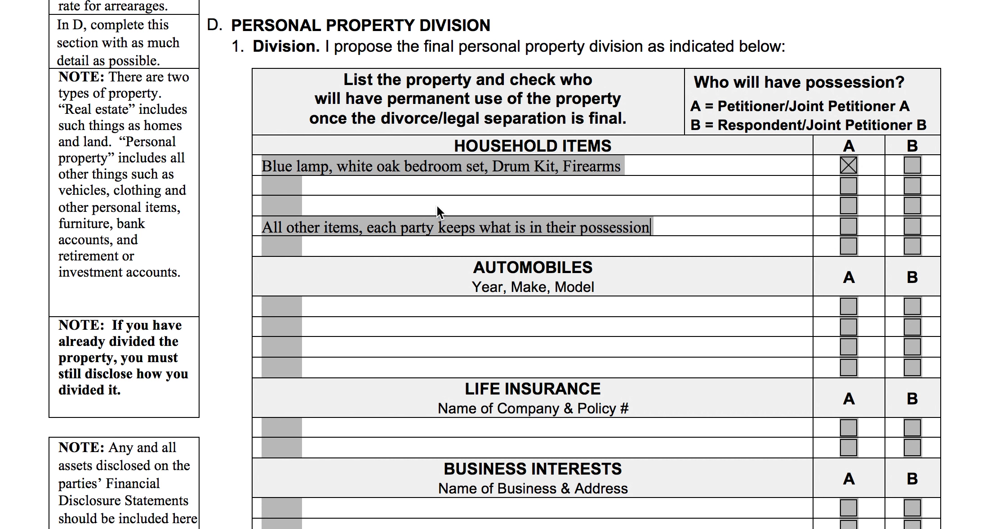
scroll(440, 207, "down", 5)
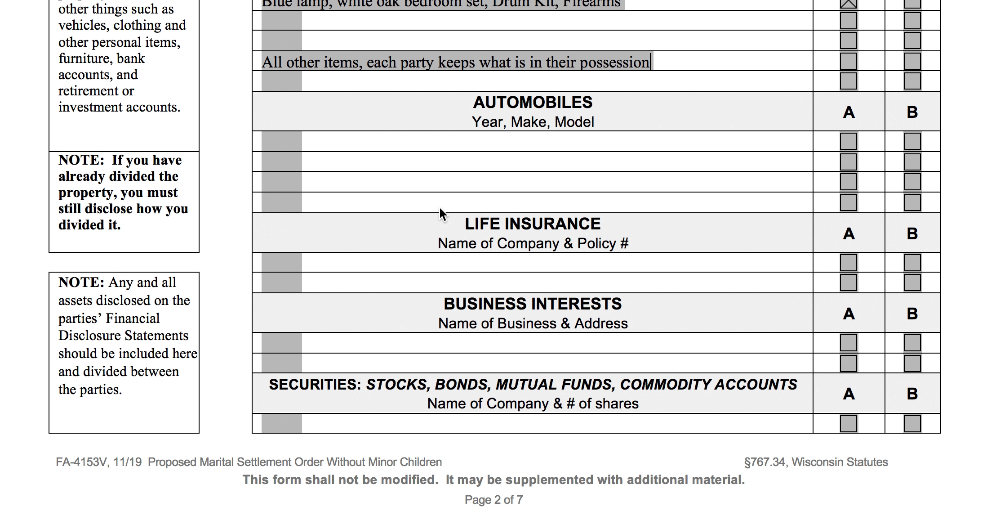
- Copy "2012 Honda Accord" from the Financial Disclosure Statement into the first Automobiles row of the proposed settlement order
scroll(445, 202, "down", 1)
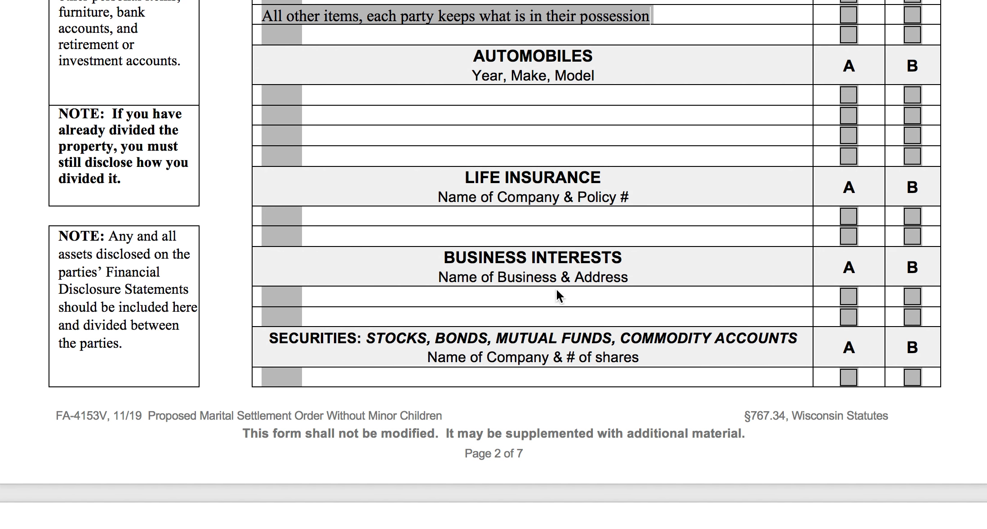
scroll(557, 290, "down", 1)
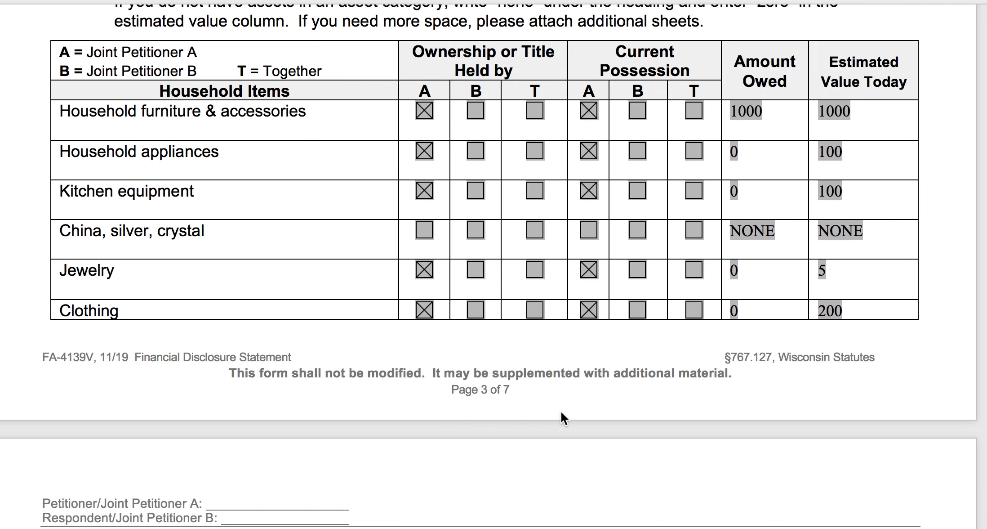
scroll(467, 323, "down", 12)
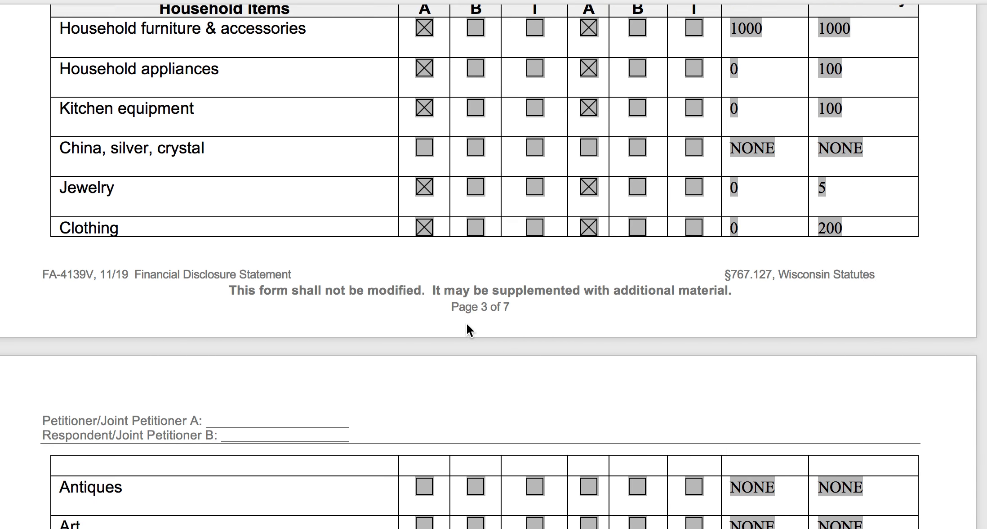
scroll(467, 321, "down", 4)
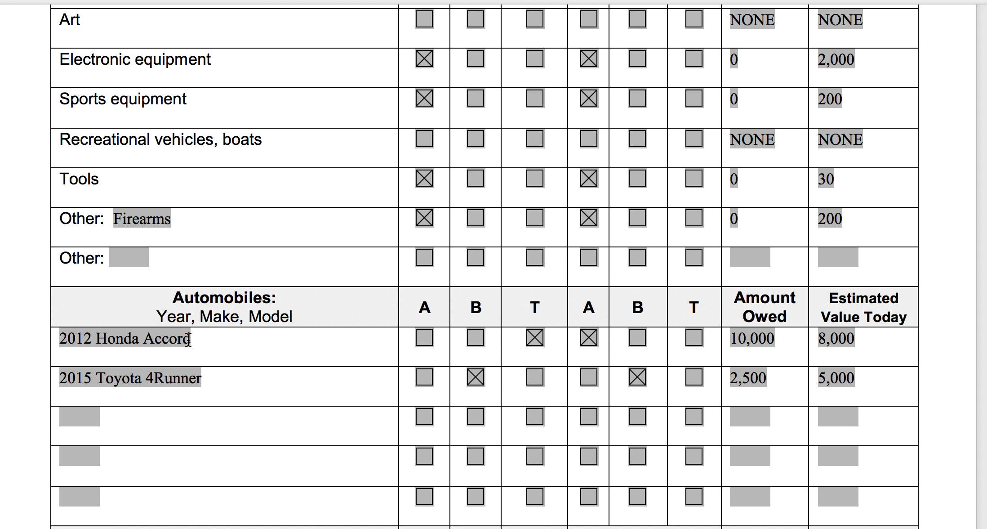
triple_click(162, 339)
key("super+c")
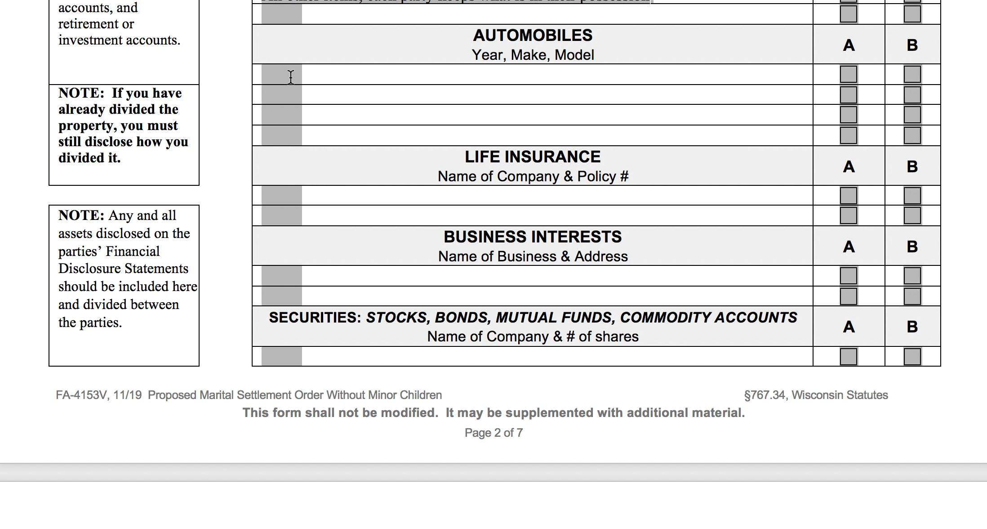
left_click(291, 77)
key("super+v")
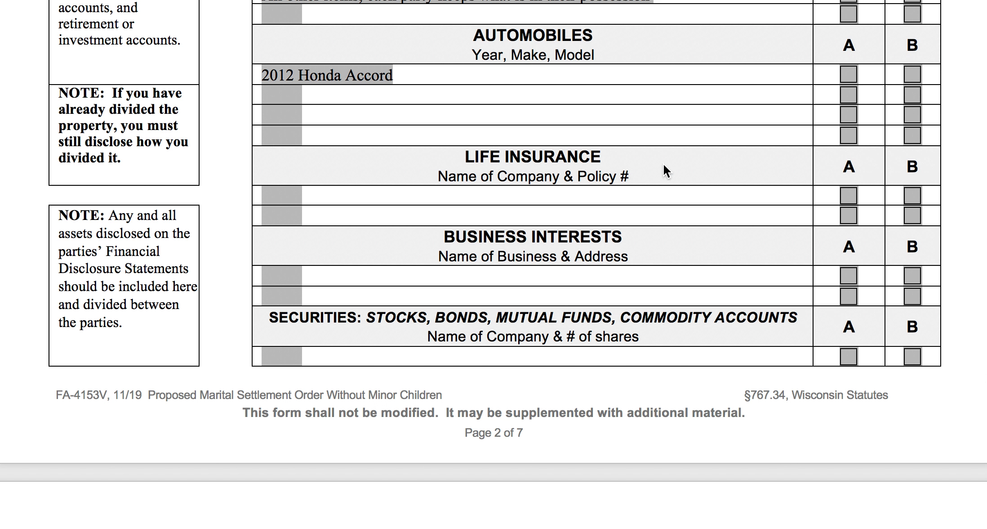
- Assign possession of the 2012 Honda Accord to party A
left_click(755, 93)
key("Tab")
left_click(916, 75)
left_click(917, 78)
scroll(907, 94, "up", 5)
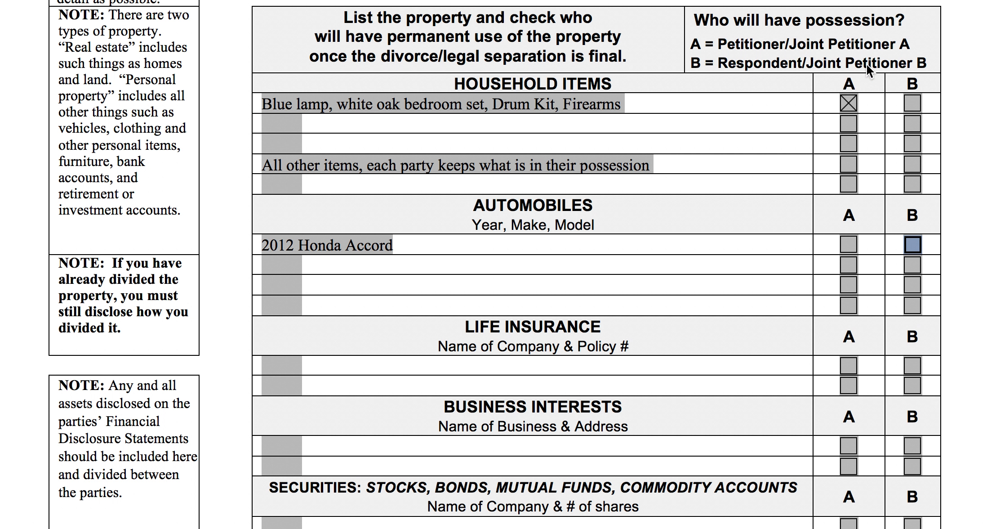
left_click(848, 245)
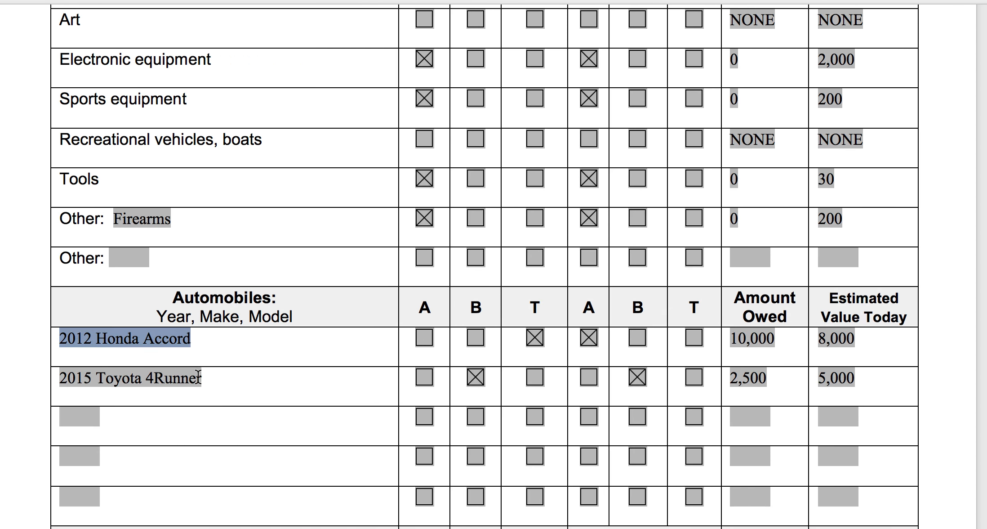
- Copy "2015 Toyota 4Runner" from the Financial Disclosure Statement into the second Automobiles row and assign it to party B
left_click(103, 380)
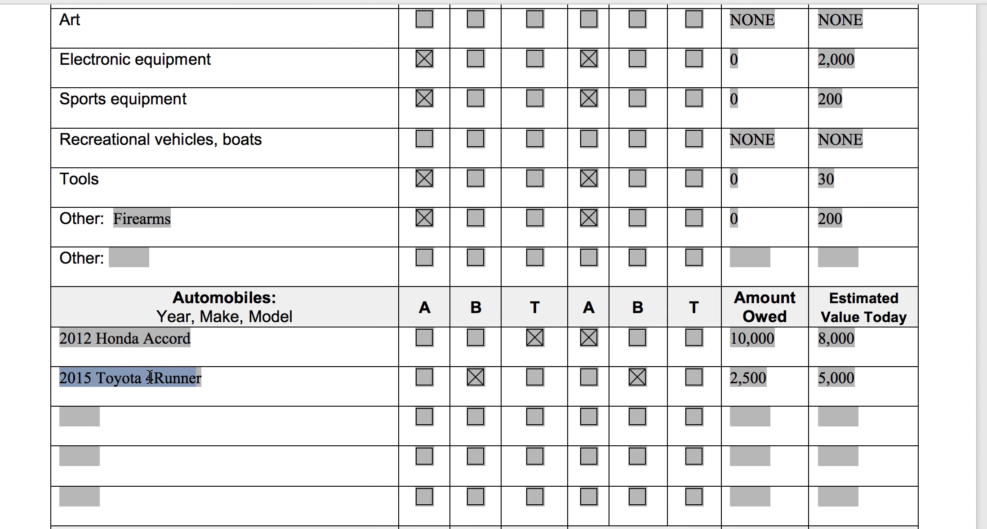
left_click(205, 382)
left_click_drag(201, 380, 95, 382)
key("super+c")
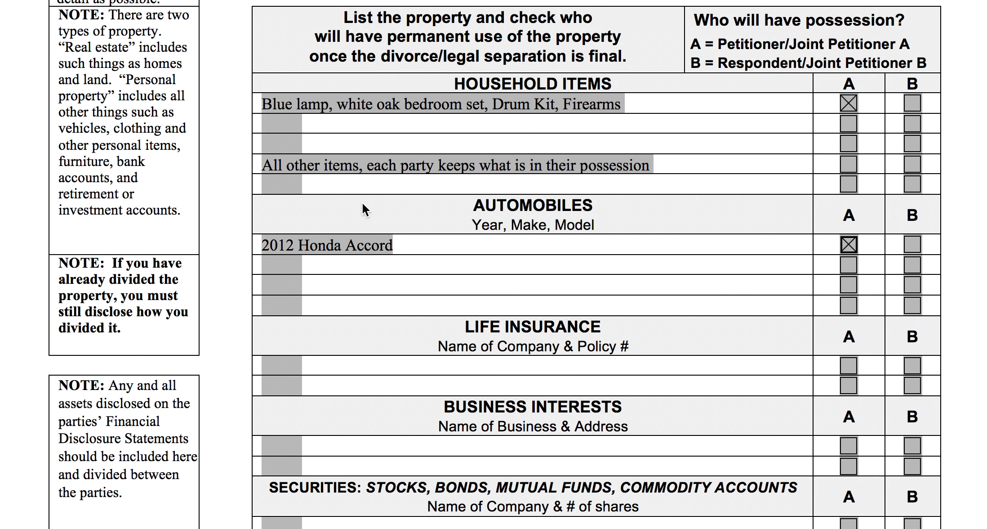
left_click(294, 268)
key("super+v")
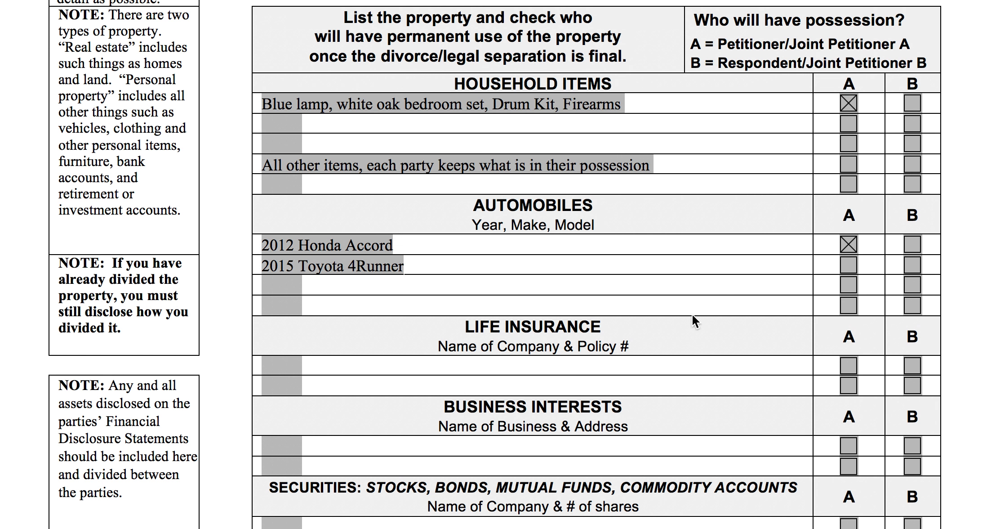
left_click(911, 264)
left_click(849, 265)
left_click(911, 263)
- Replace the second Automobiles entry with "2015 Toyota" and clear that text again
triple_click(401, 265)
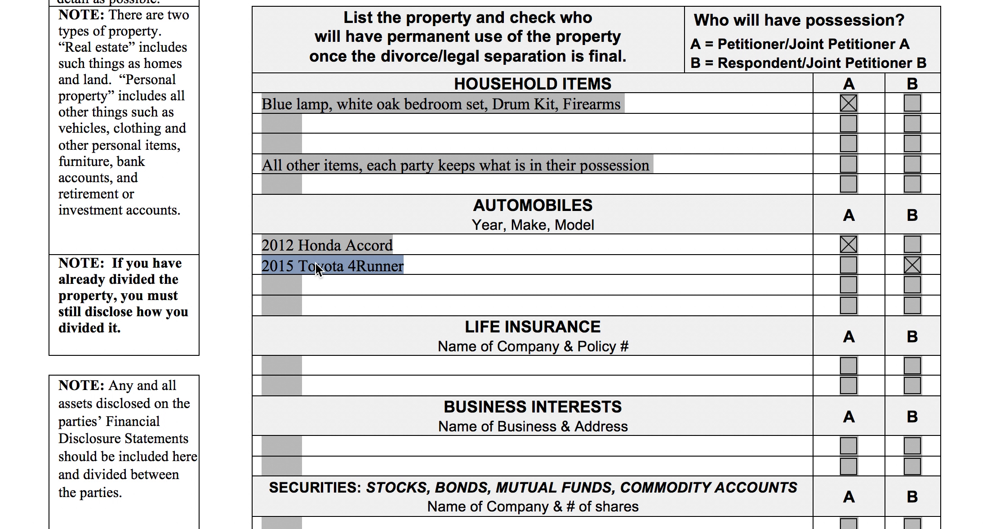
key("BackSpace")
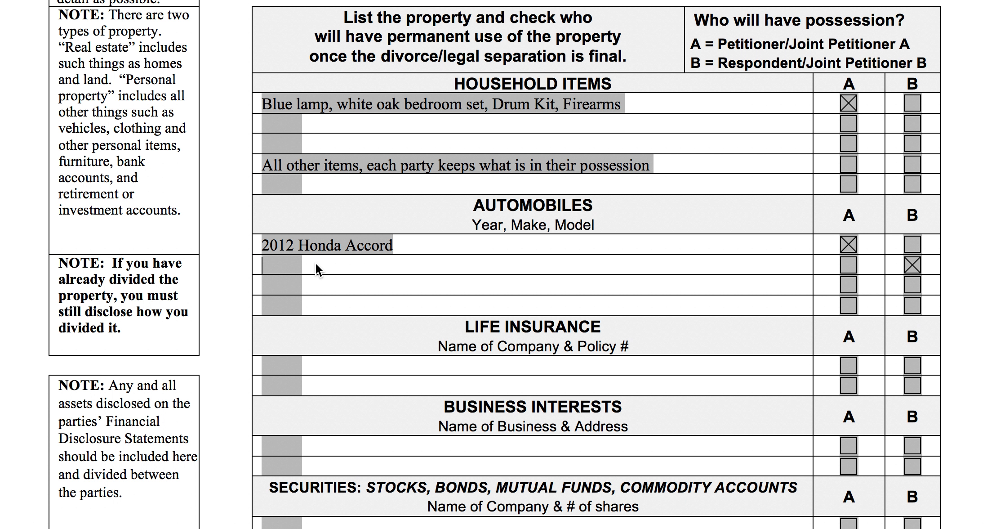
type("2015 Toyota")
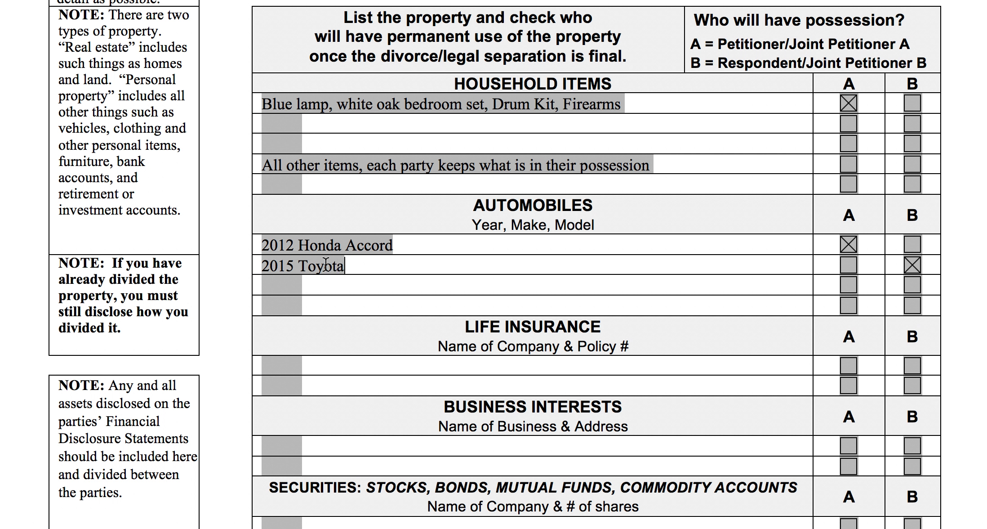
key("BackSpace")
key("BackSpace")
key("BackSpace")
key("BackSpace")
key("BackSpace")
key("BackSpace")
key("BackSpace")
key("BackSpace")
key("BackSpace")
key("BackSpace")
key("BackSpace")
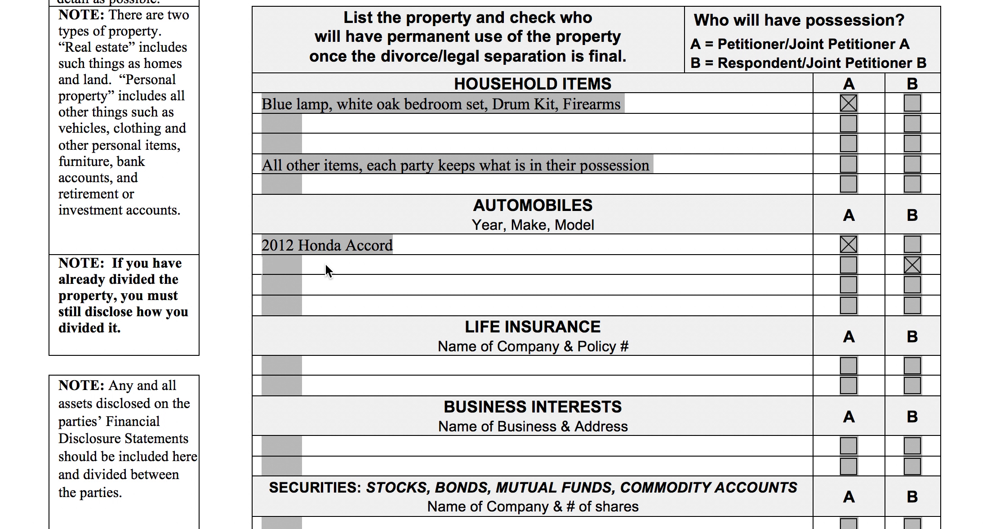
- Enter "Husband's Pick-up" in the second Automobiles row, and clear both the text and the row's party B mark
type("H")
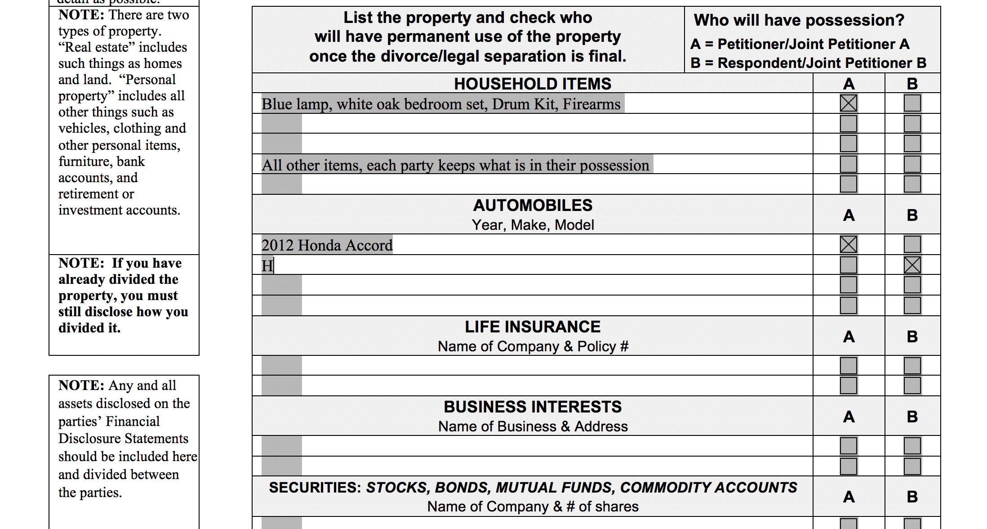
type("usband's")
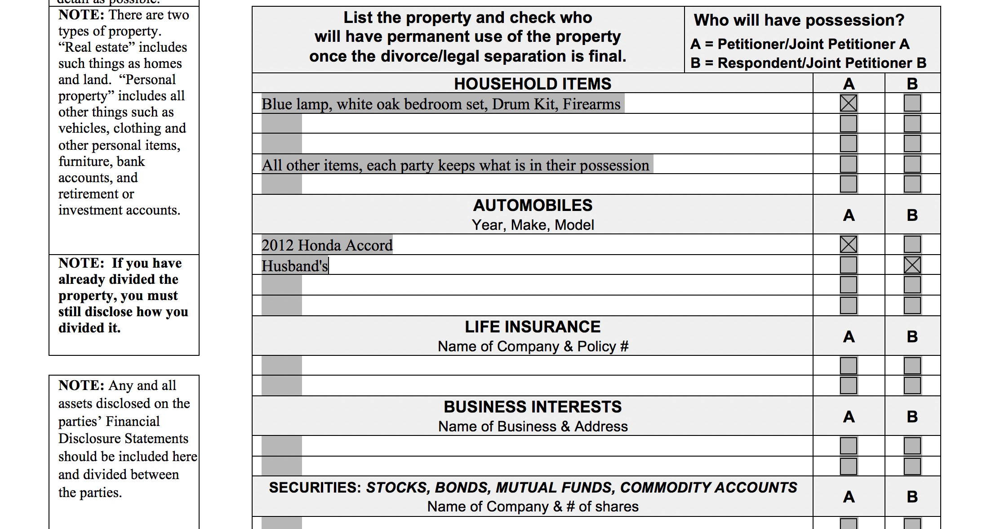
type(" Pick-up")
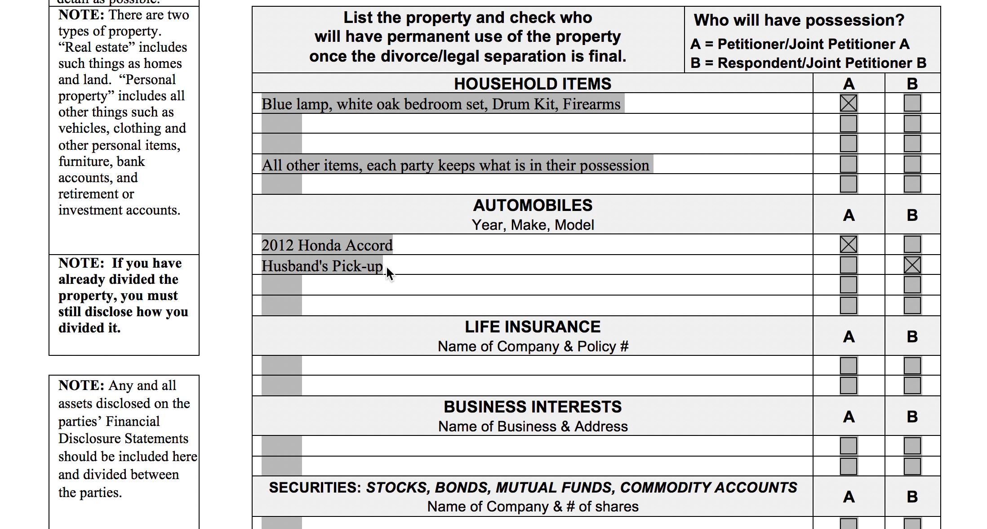
left_click_drag(382, 267, 266, 266)
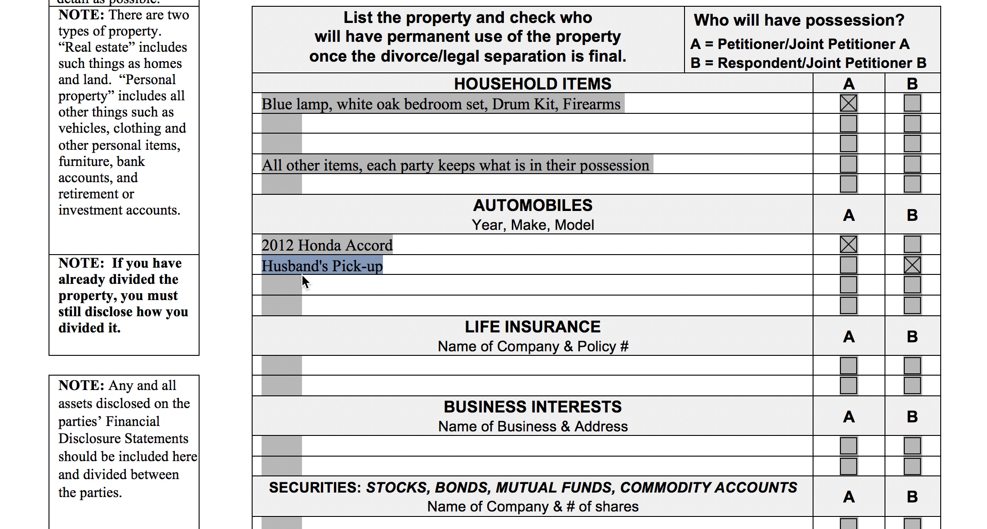
key("BackSpace")
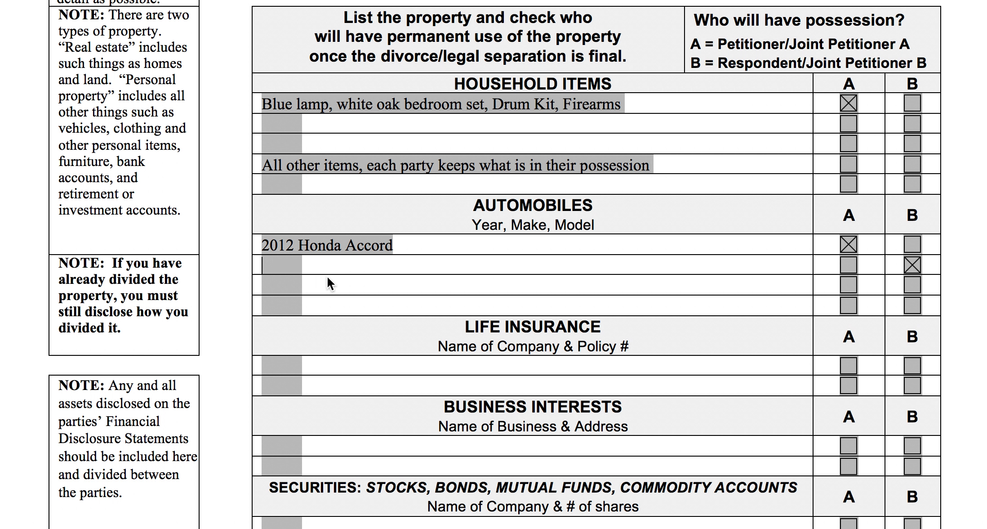
left_click(916, 267)
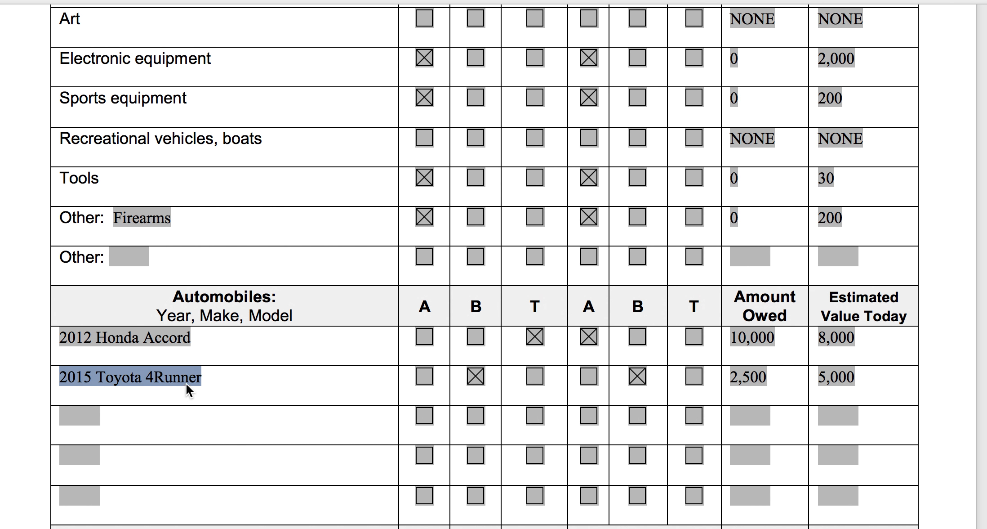
- Fill the empty second Automobiles row with "2015 Toyota 4Runner" copied from the Financial Disclosure Statement and assign it to party B
right_click(189, 376)
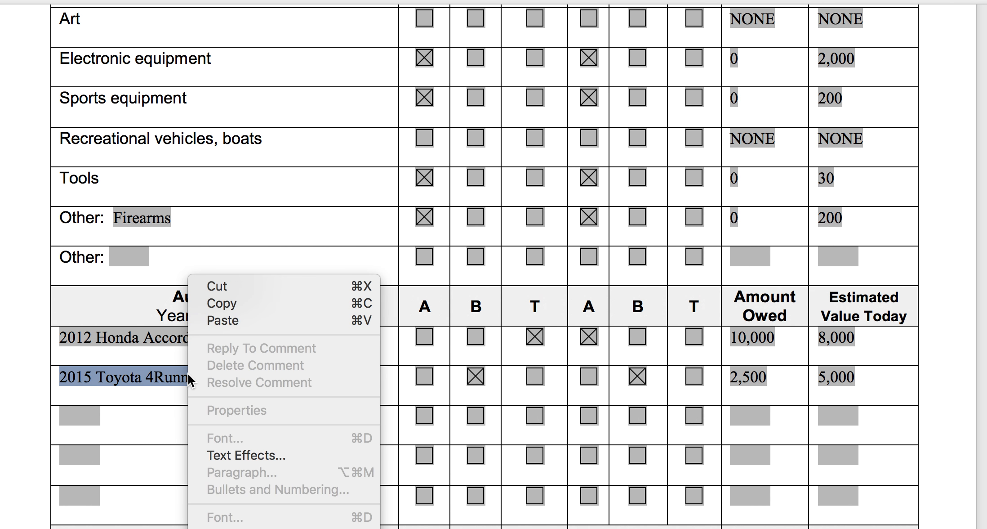
left_click(235, 302)
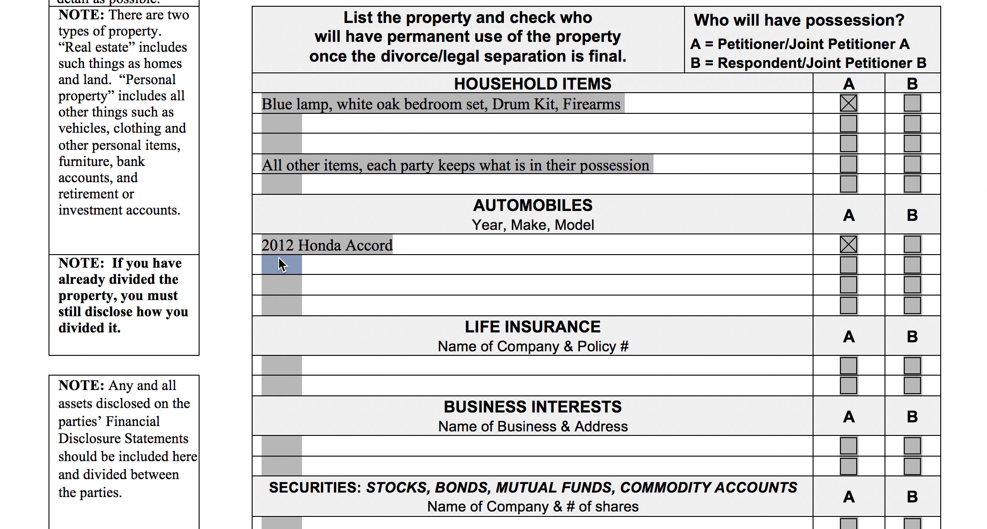
type("2015 Toyota 4Runner")
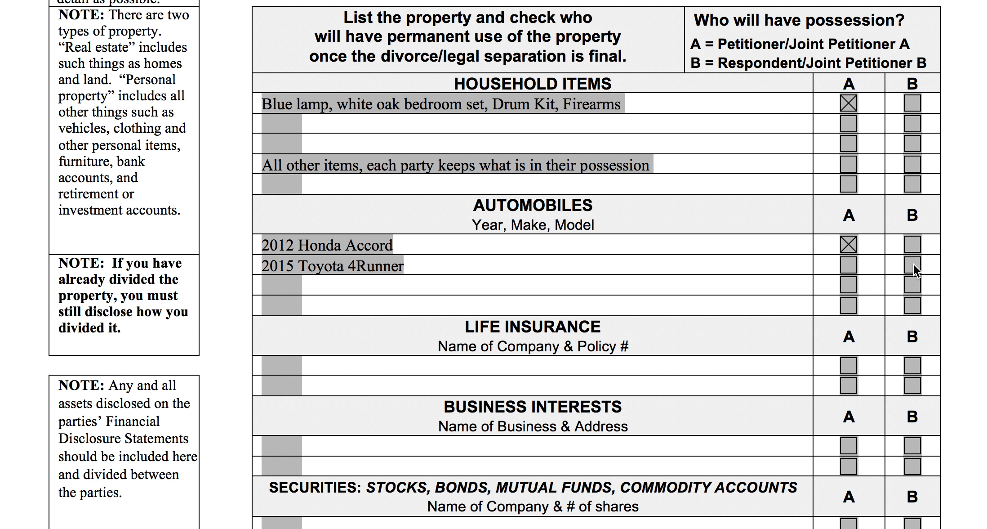
- Copy "Northwestern Mutual" from the Financial Disclosure Statement into the first Life Insurance row and assign it to party A
scroll(685, 373, "down", 5)
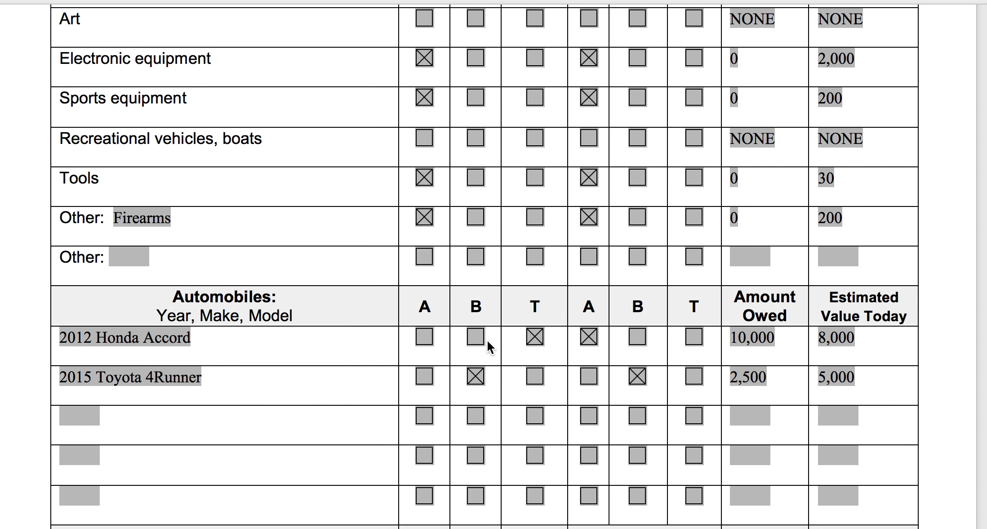
scroll(487, 340, "down", 10)
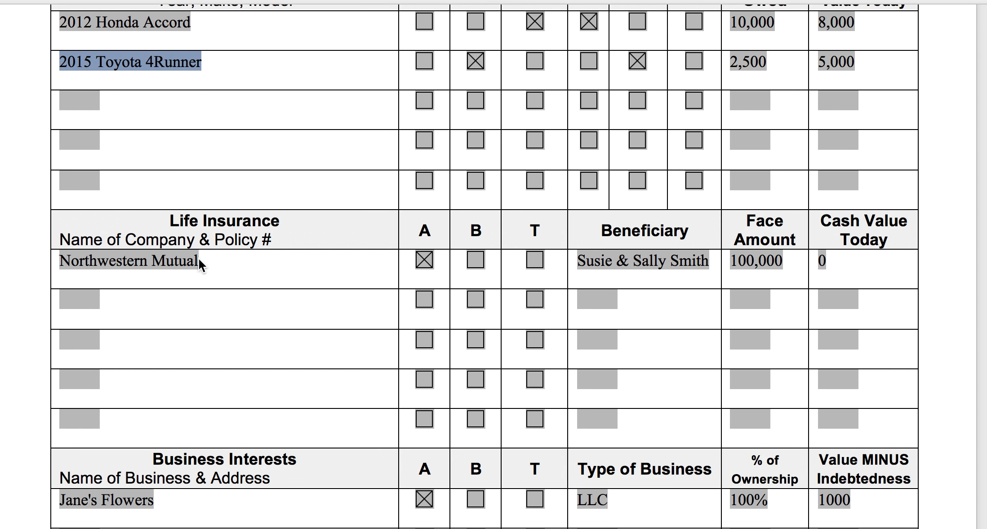
left_click(196, 260)
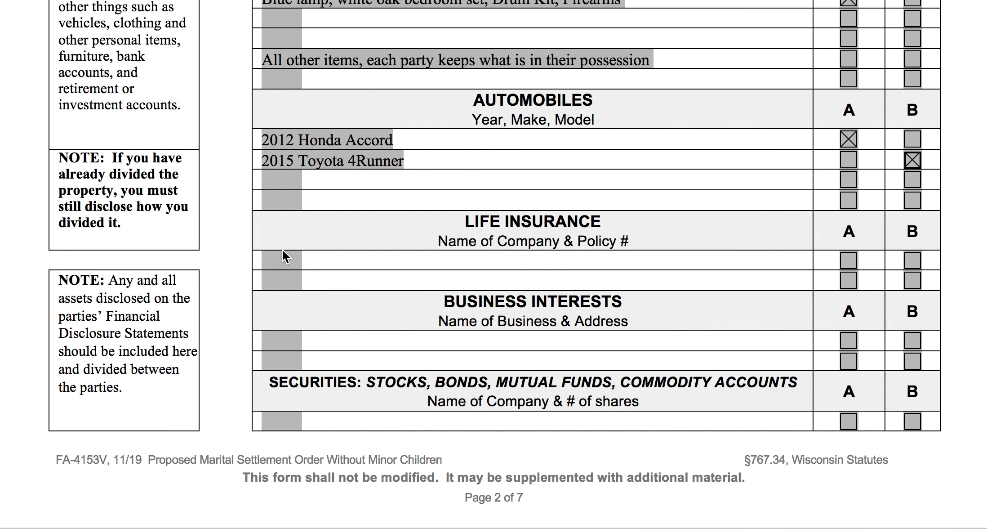
left_click(283, 263)
type("Northwestern Mutual")
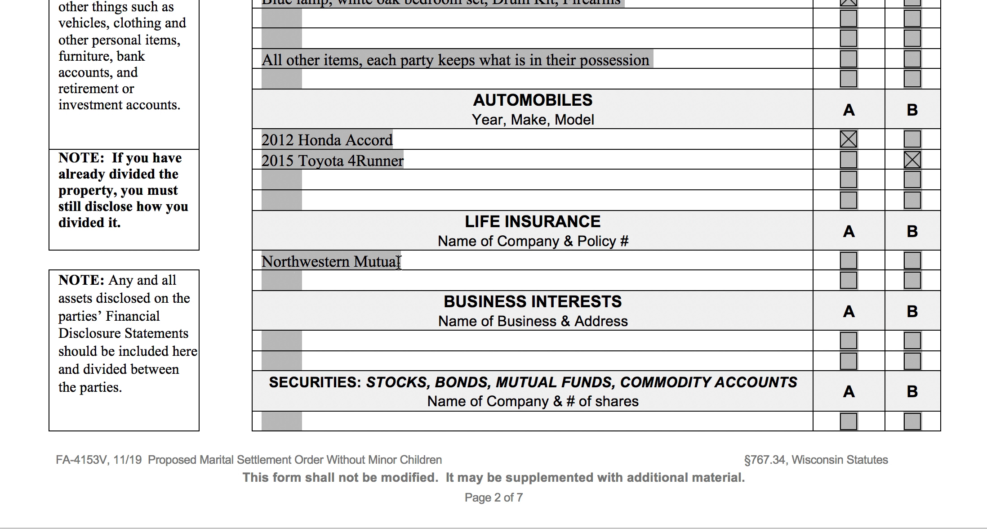
left_click(850, 259)
- Copy "Jane's Flowers" from the Financial Disclosure Statement into the first Business Interests row and assign it to party A
scroll(651, 292, "down", 1)
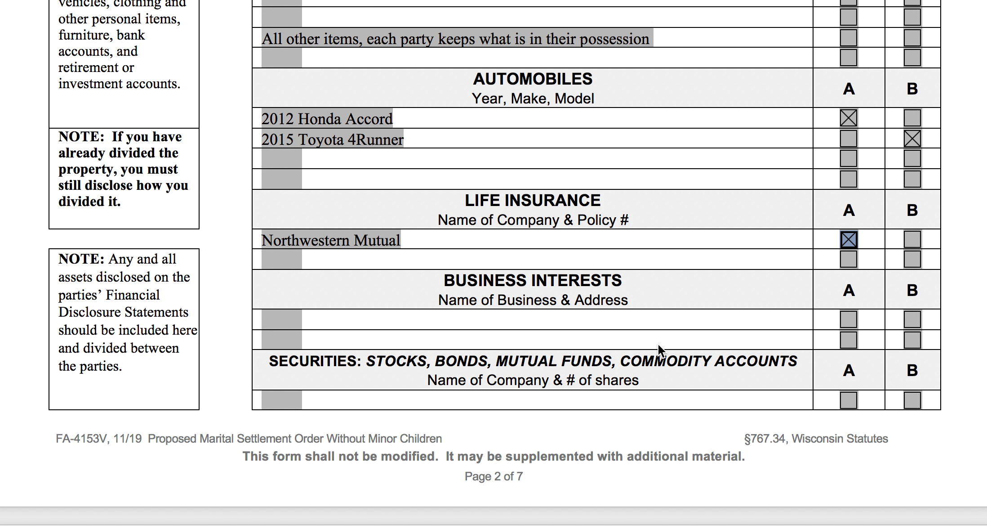
scroll(659, 344, "down", 2)
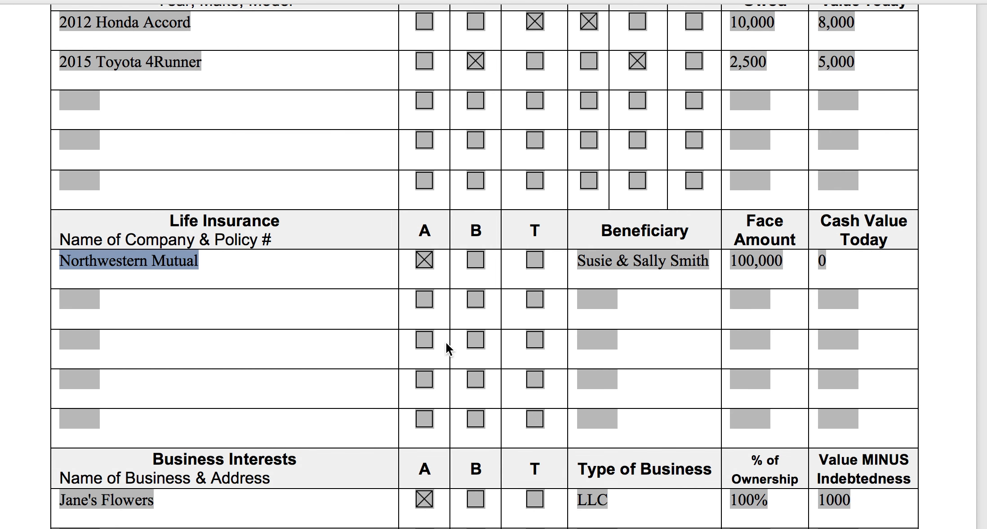
scroll(380, 341, "down", 10)
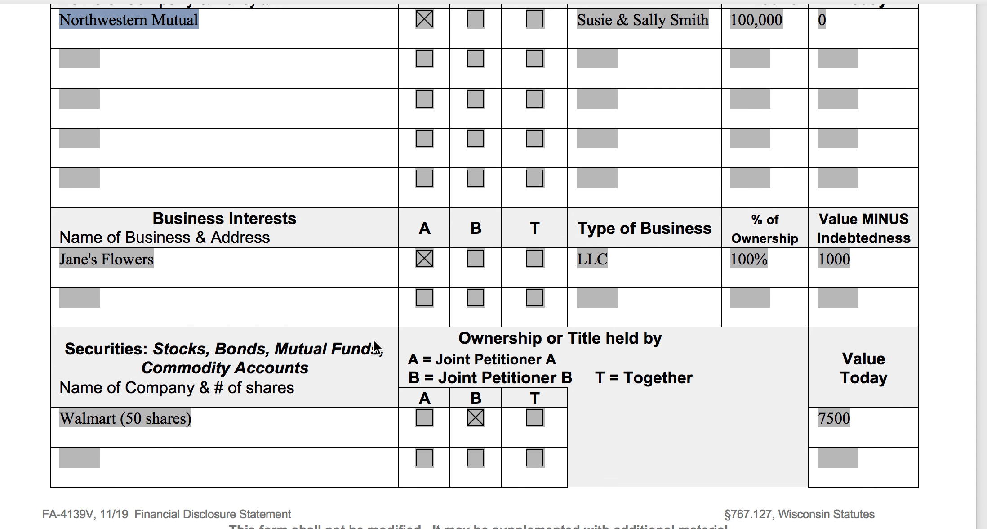
left_click(151, 260)
key("super+c")
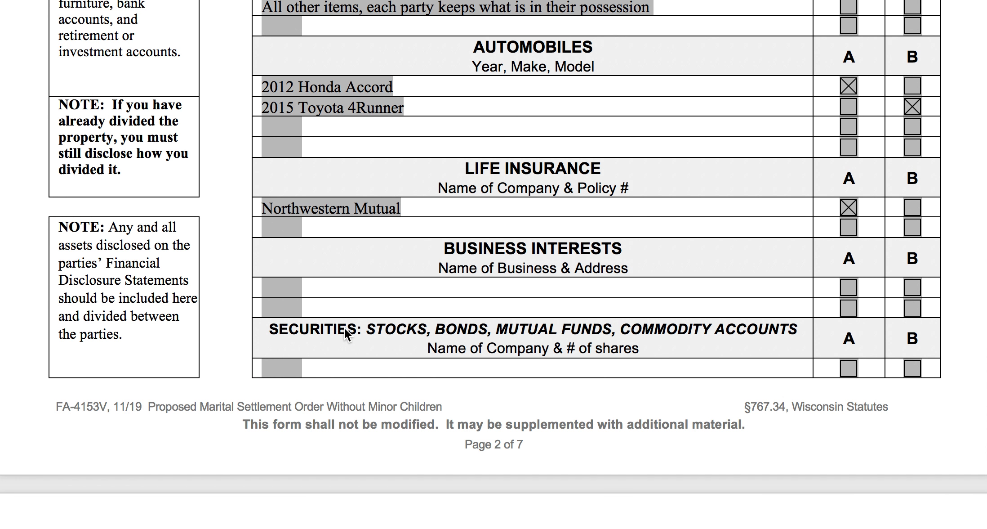
left_click(288, 286)
key("super+v")
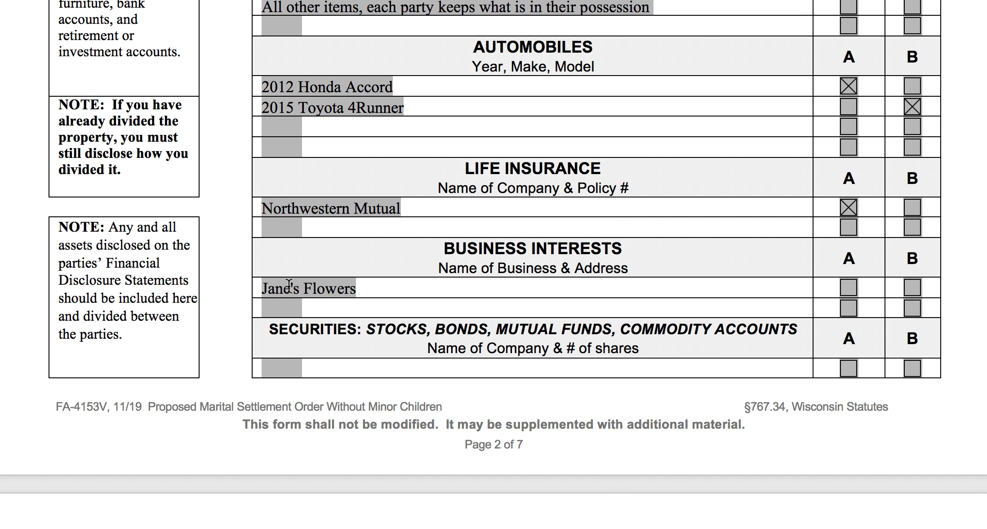
left_click(850, 287)
left_click(915, 289)
left_click(849, 288)
- Enter "NONE" in the first Securities row of the proposed settlement order
scroll(471, 217, "down", 3)
left_click(282, 219)
type("NONE")
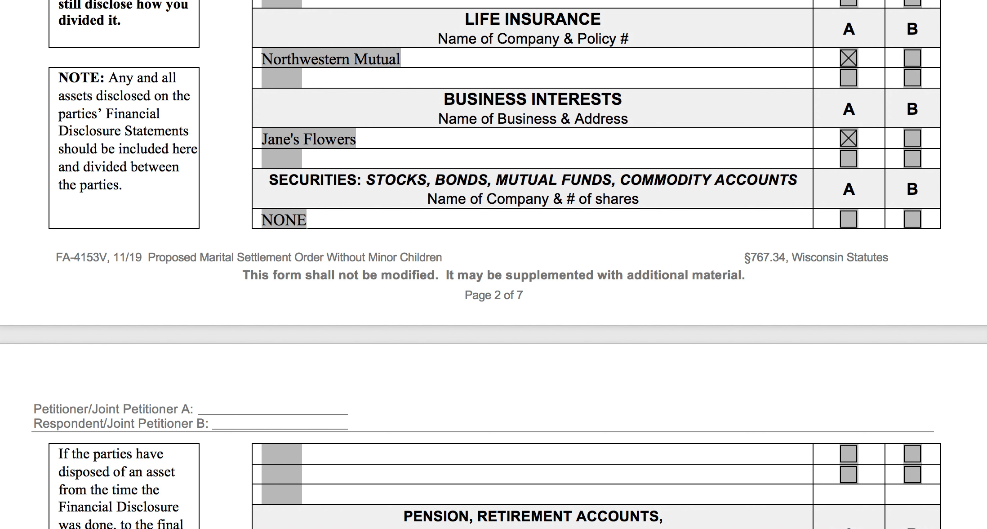
scroll(384, 387, "down", 3)
scroll(302, 433, "up", 7)
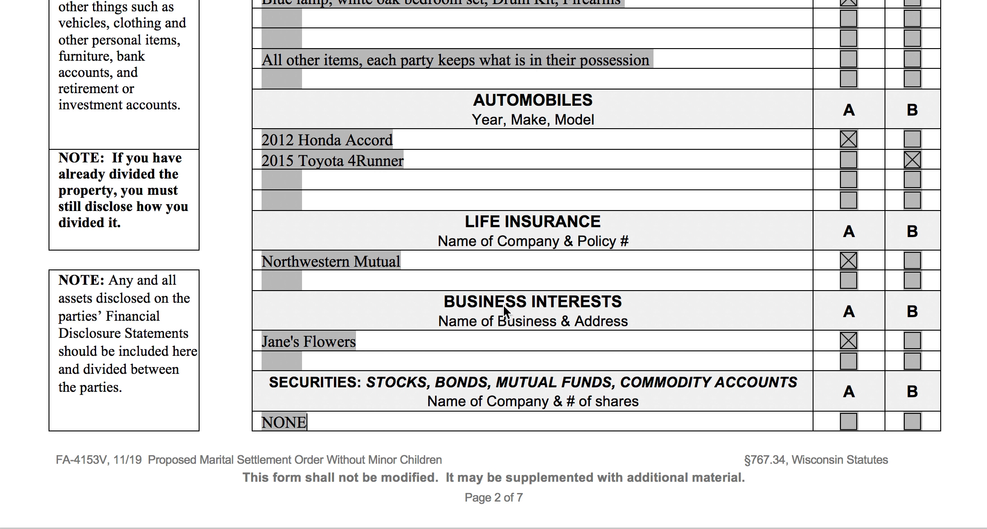
- Replace "NONE" in the first Securities row with "Walmart (50 shares)" and assign it to party B
scroll(416, 229, "down", 4)
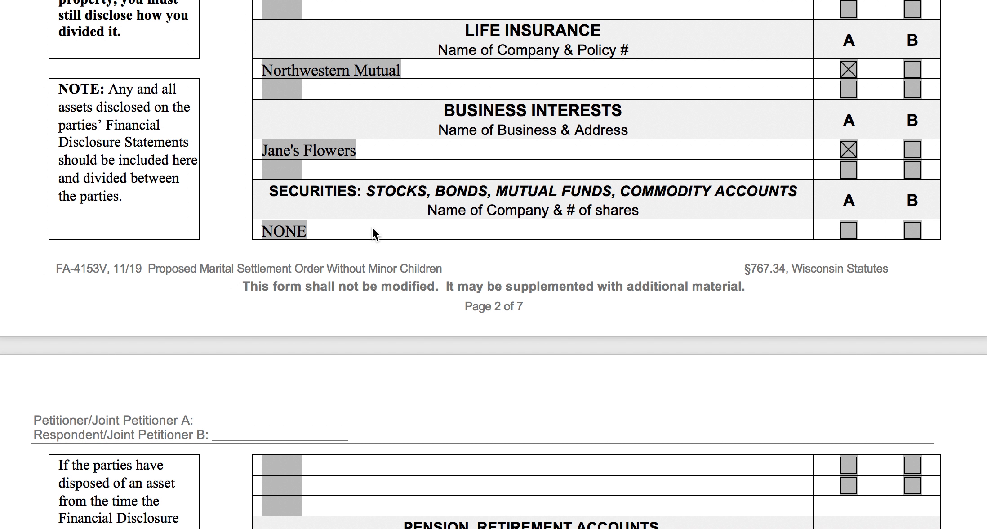
key("BackSpace")
key("BackSpace")
key("BackSpace")
key("BackSpace")
type("Walmart (50 shares)")
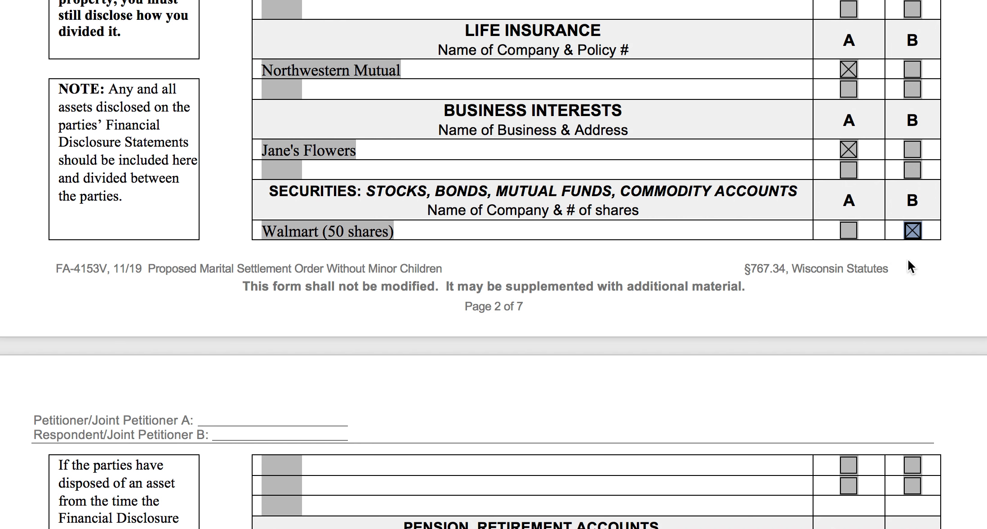
- Copy "Voya 401(k)" from the Financial Disclosure Statement into the first Pension and Retirement Accounts row of the proposed settlement order
scroll(419, 231, "down", 10)
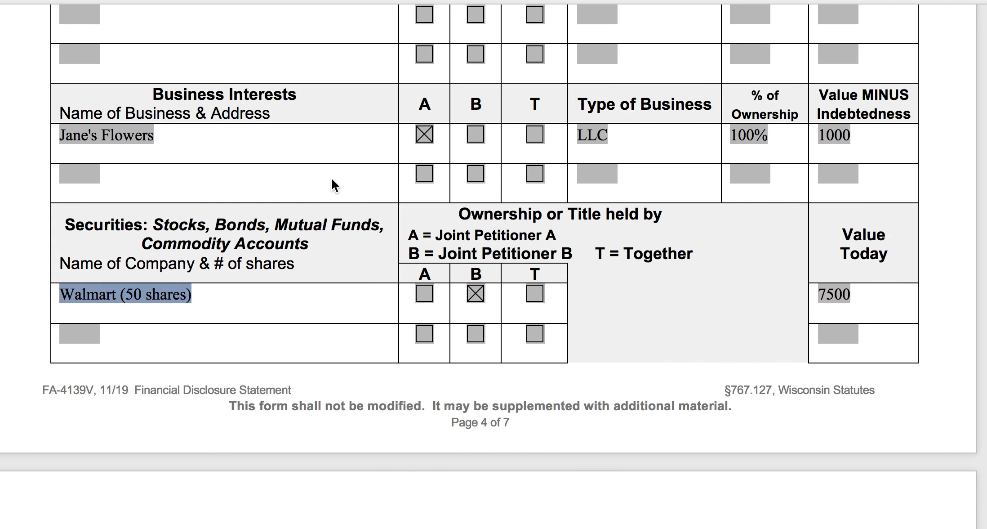
scroll(242, 295, "down", 10)
scroll(243, 295, "down", 5)
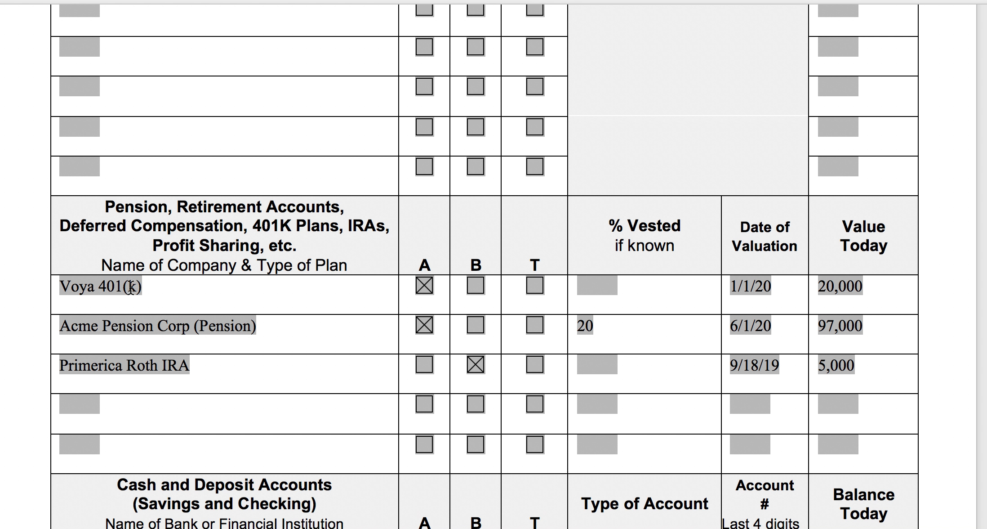
triple_click(140, 286)
key("super+c")
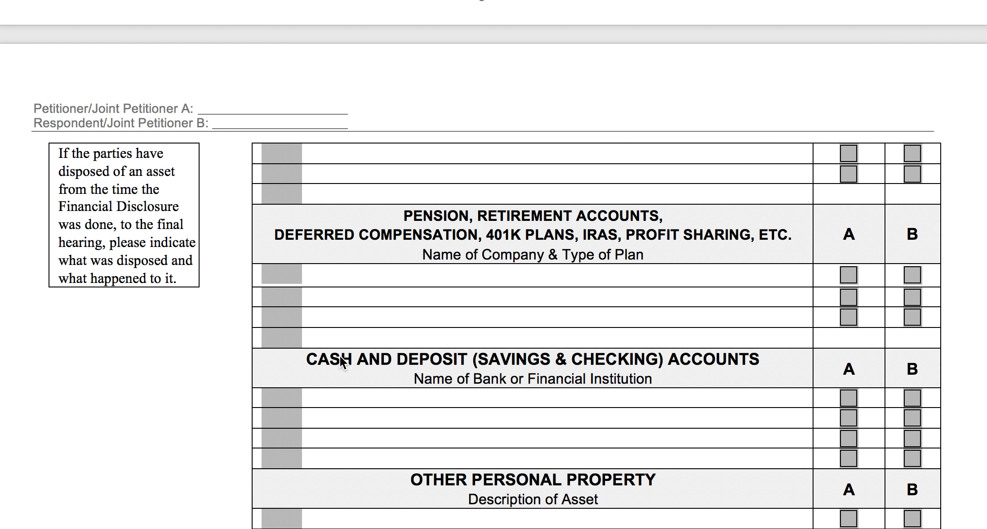
left_click(272, 277)
key("super+v")
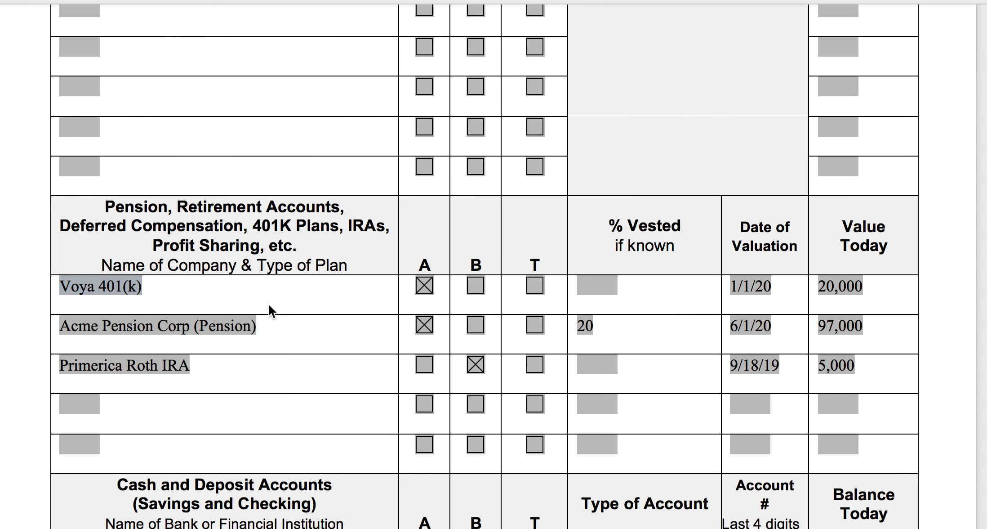
- Replace "Acme Pension Corp (Pension)" in the Financial Disclosure Statement's second pension row with "Voya 401(k)"
left_click(162, 323)
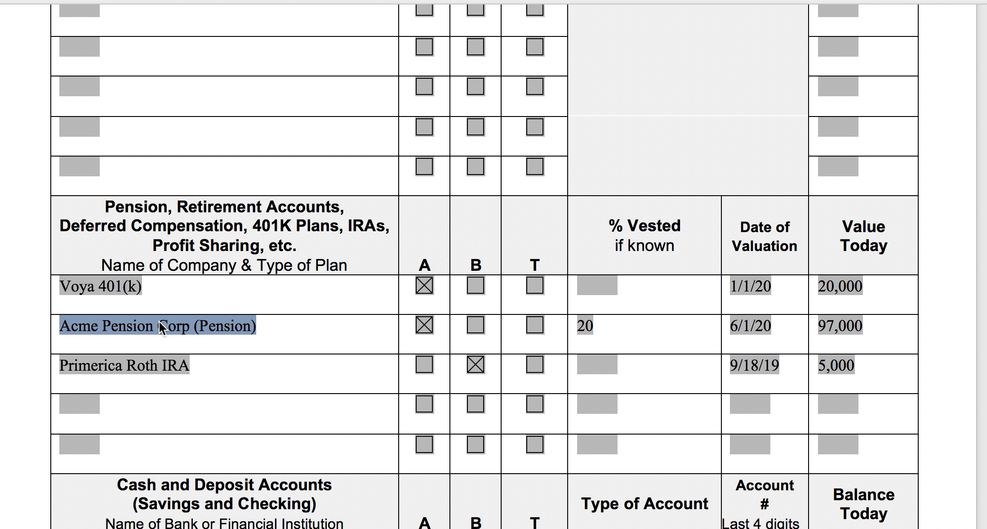
key("super+v")
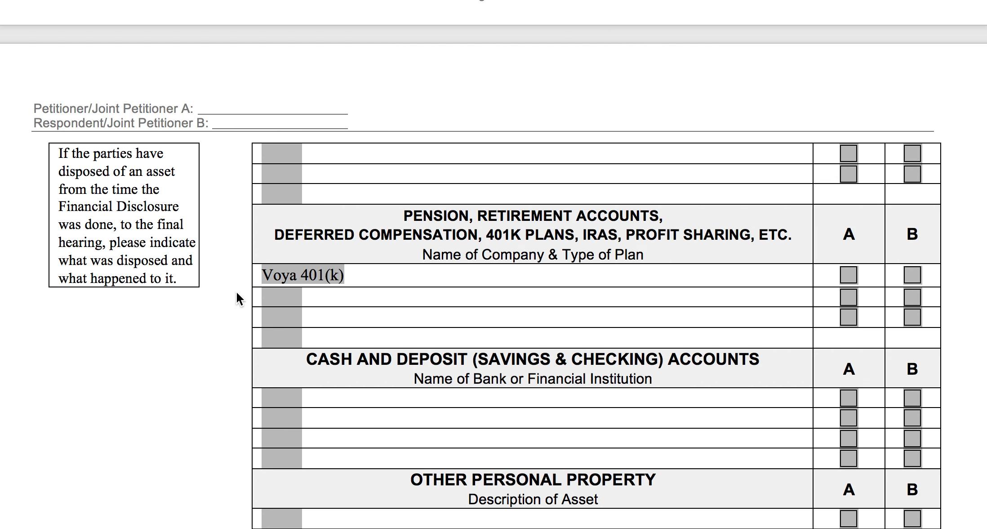
left_click(282, 297)
key("super+v")
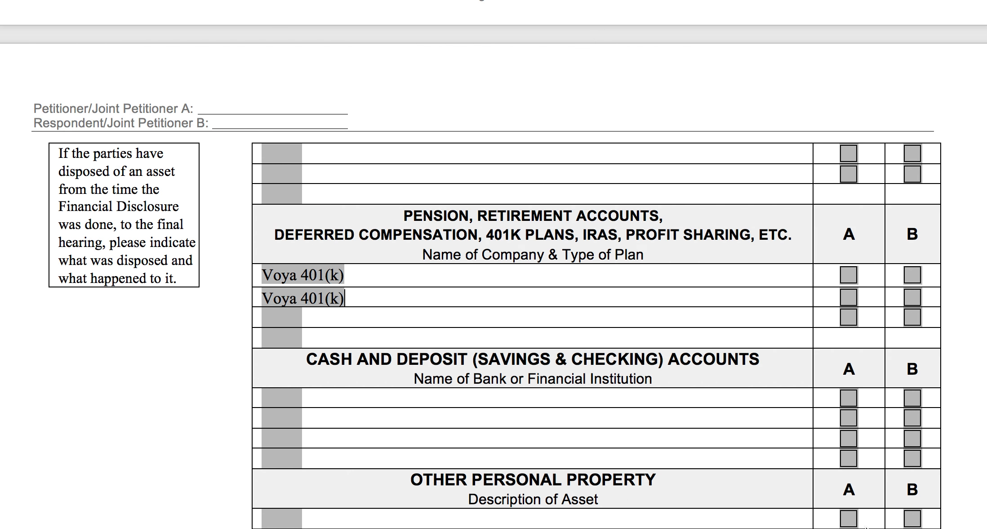
key("BackSpace")
key("BackSpace")
key("BackSpace")
key("BackSpace")
key("BackSpace")
key("BackSpace")
key("BackSpace")
key("BackSpace")
key("BackSpace")
key("BackSpace")
key("BackSpace")
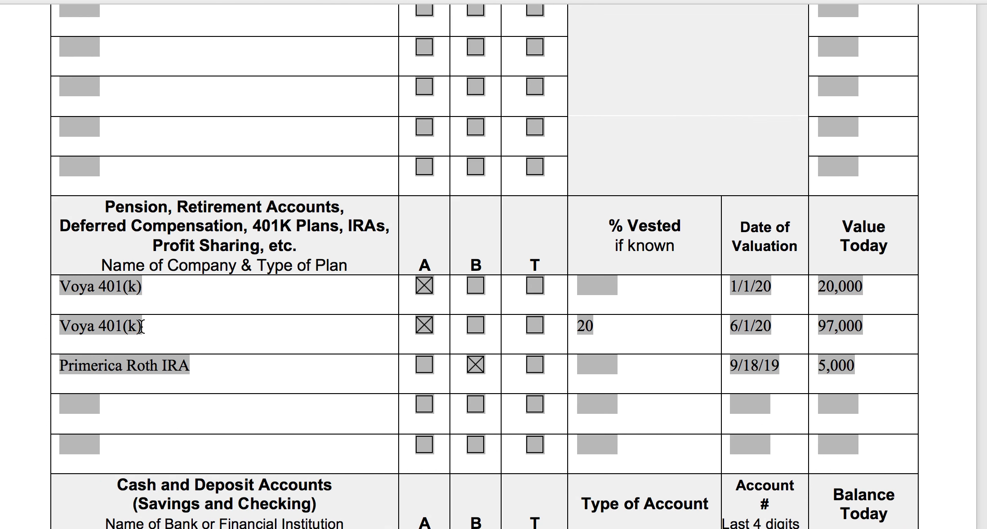
- Copy the second pension entry, "Voya 401(k)", from the Financial Disclosure Statement into the second pension row of the proposed settlement order
left_click_drag(143, 326, 89, 321)
key("ctrl+c")
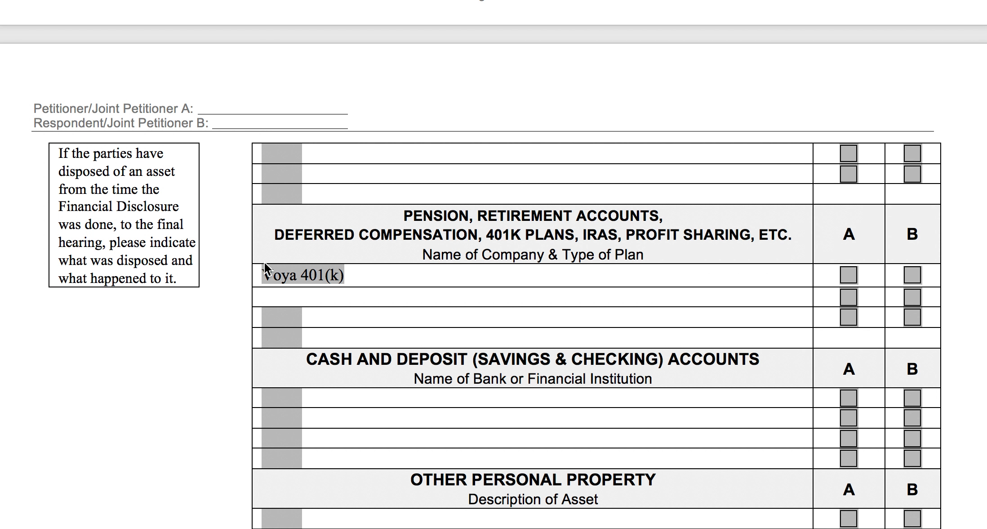
left_click(288, 300)
key("ctrl+v")
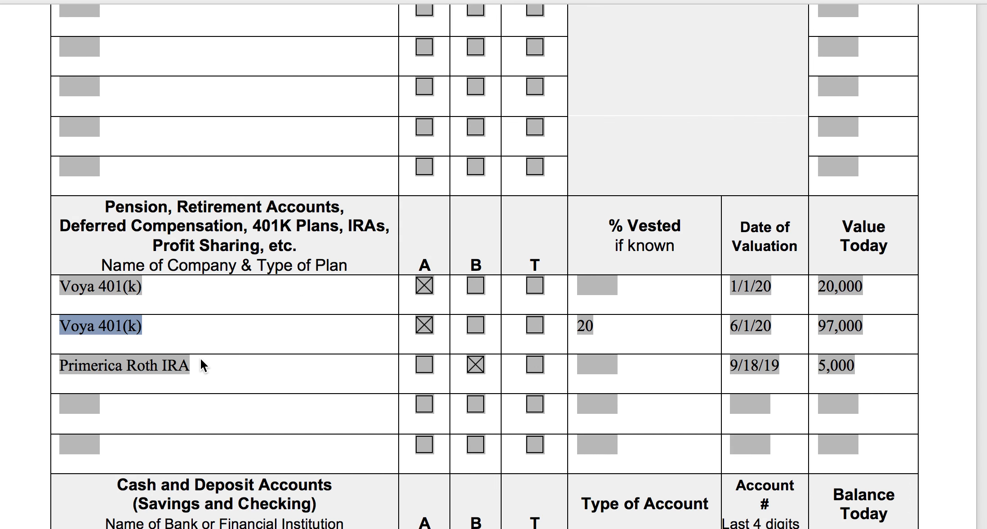
- Copy "Primerica Roth IRA" into the third pension row, then assign both Voya 401(k) entries to party A and the Roth IRA to party B
left_click(122, 362)
key("super+c")
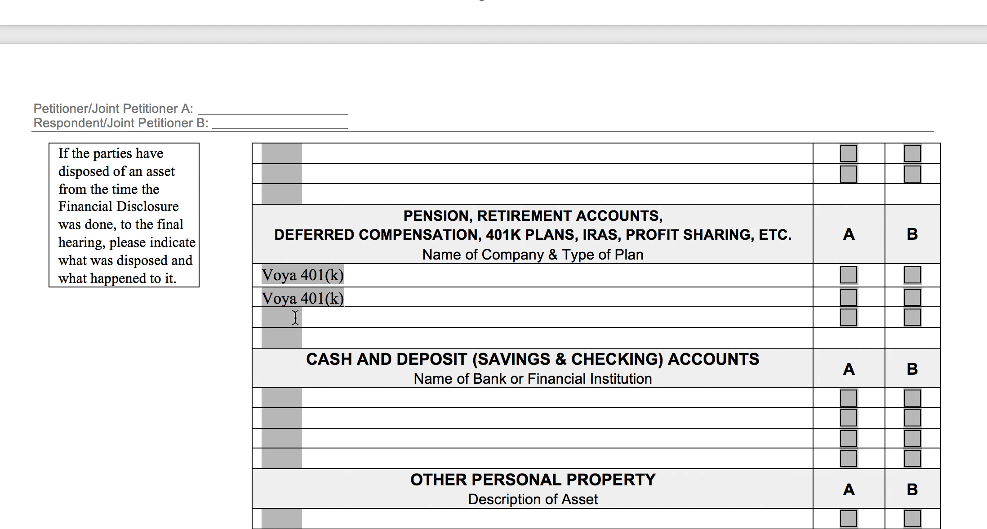
left_click(295, 317)
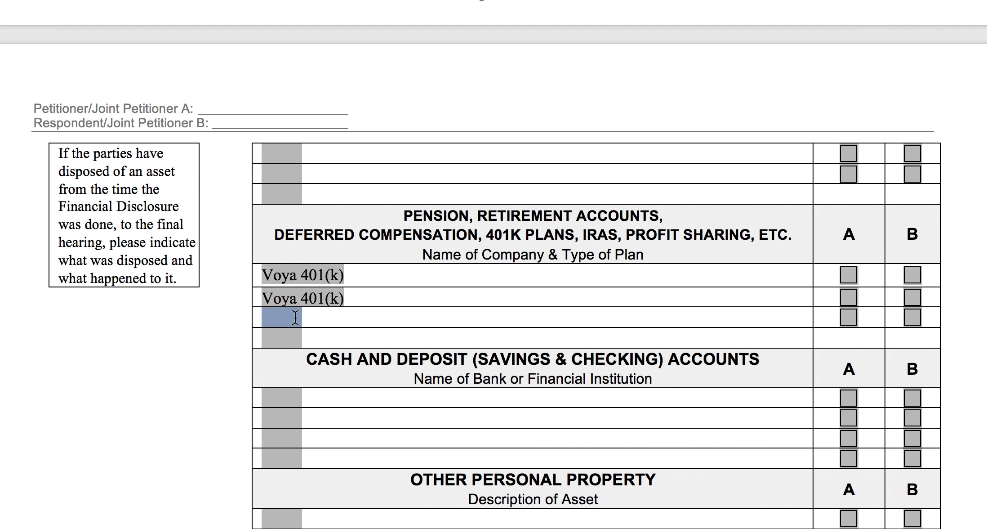
key("super+v")
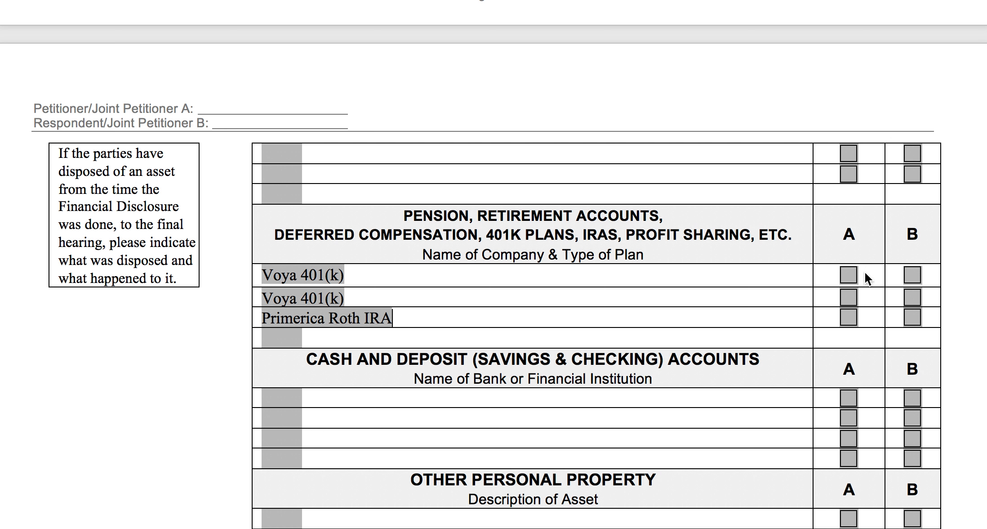
left_click(848, 297)
left_click(913, 317)
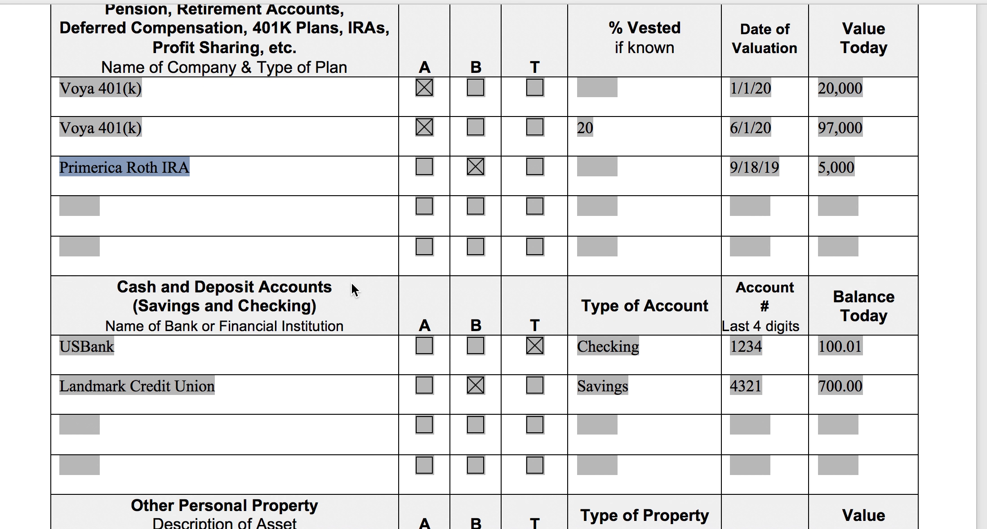
- Copy "USBank" and "Landmark Credit Union" from the Financial Disclosure Statement into the first two Cash and Deposit Accounts rows
scroll(405, 288, "down", 3)
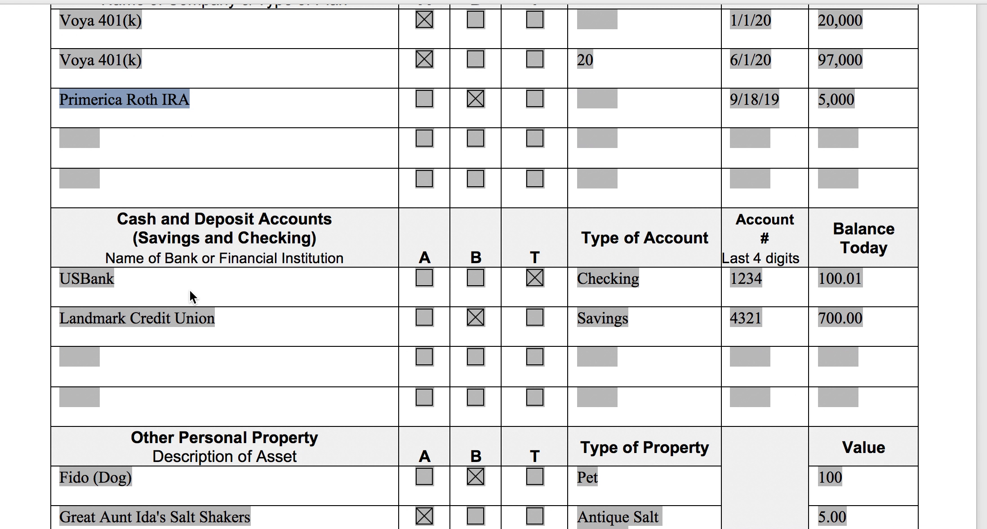
double_click(99, 275)
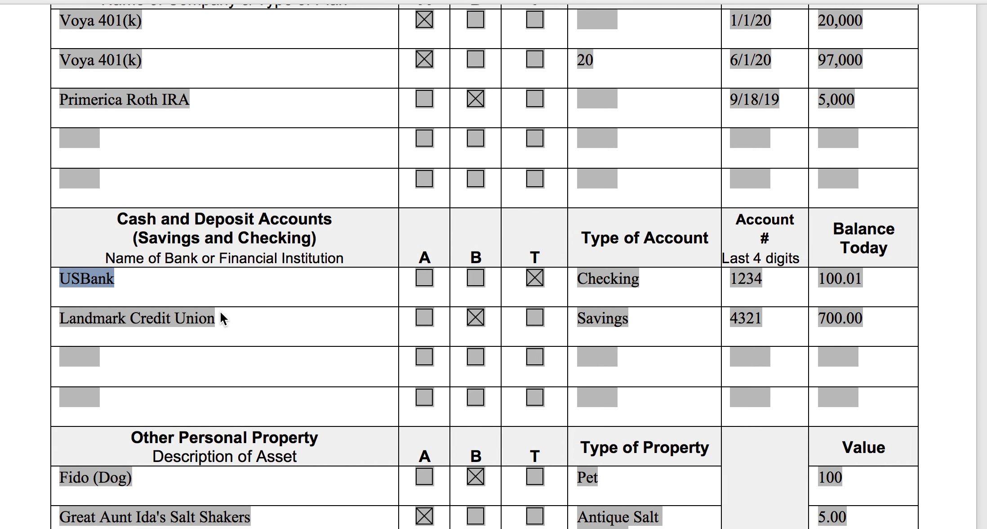
key("Tab")
key("super+c")
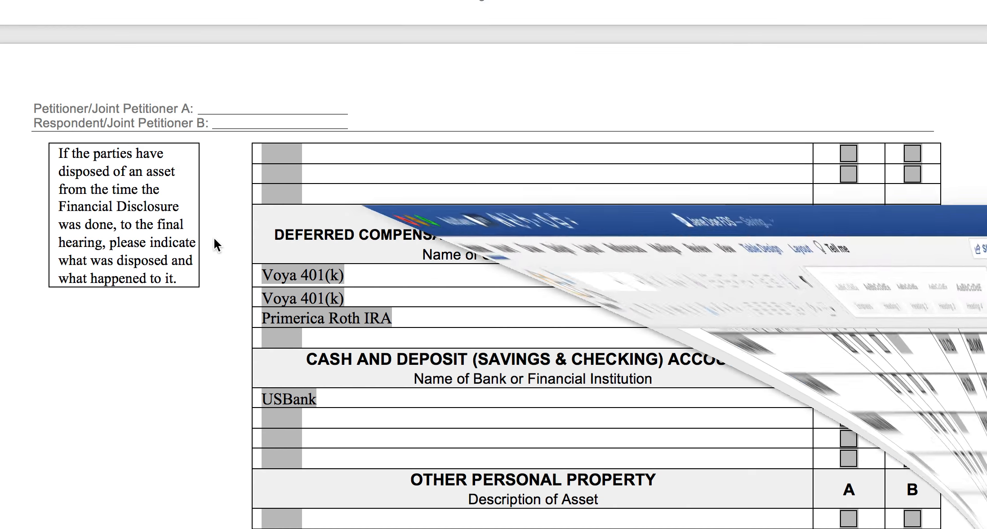
left_click(296, 417)
key("super+v")
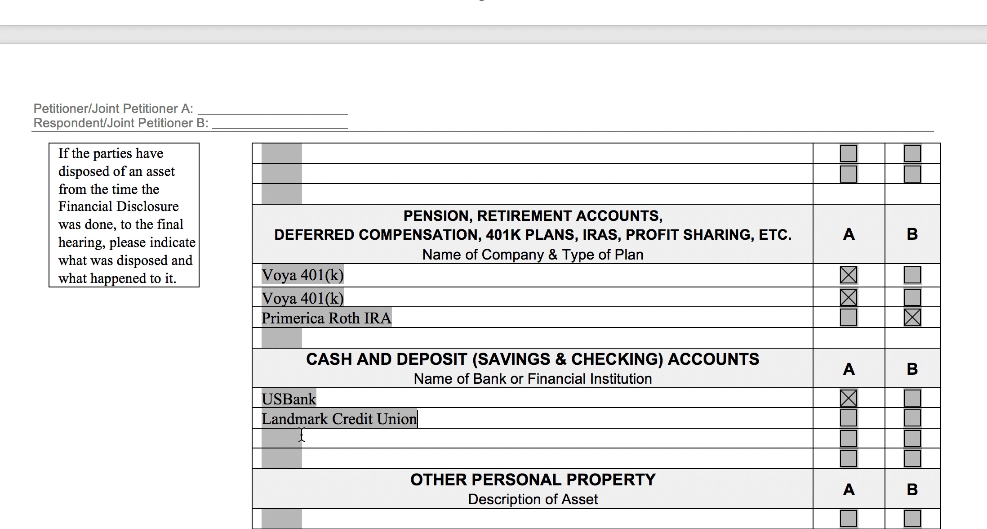
- Enter "USBank" in the third Cash and Deposit Accounts row and assign the first two accounts to party B
left_click(302, 440)
type("U")
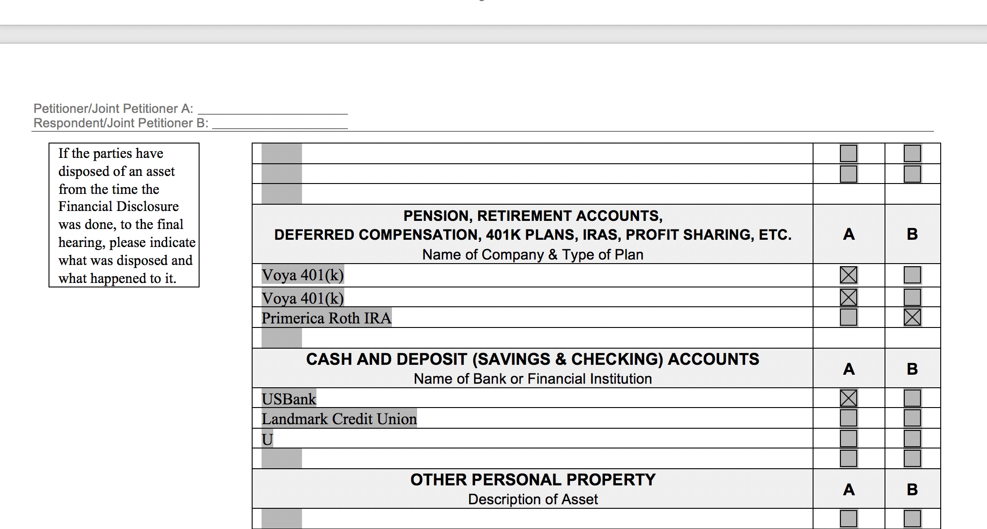
type("SBAN")
key("BackSpace")
key("BackSpace")
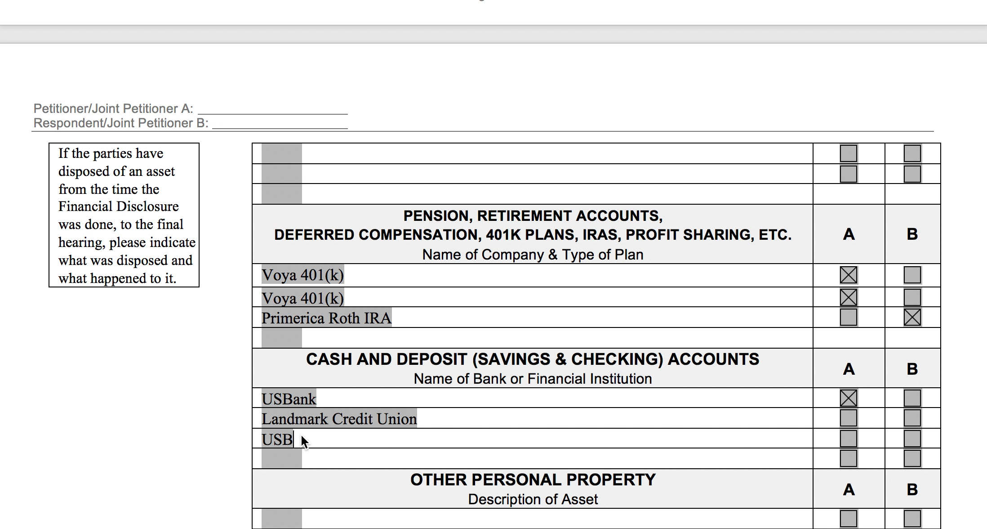
type("ank")
left_click(913, 397)
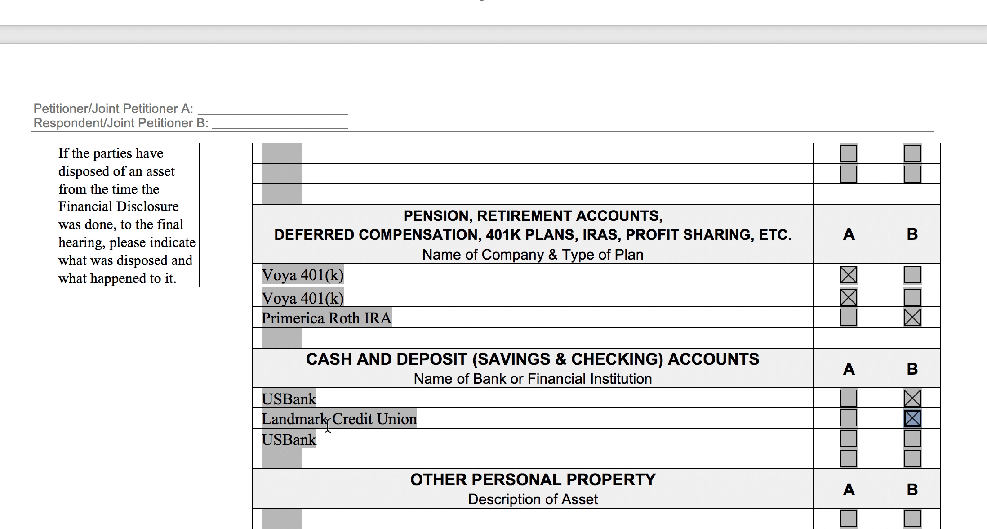
- Append the account type Checking and the account's last four digits, in parentheses, to the USBank entry in the third row
key("Tab")
type("(")
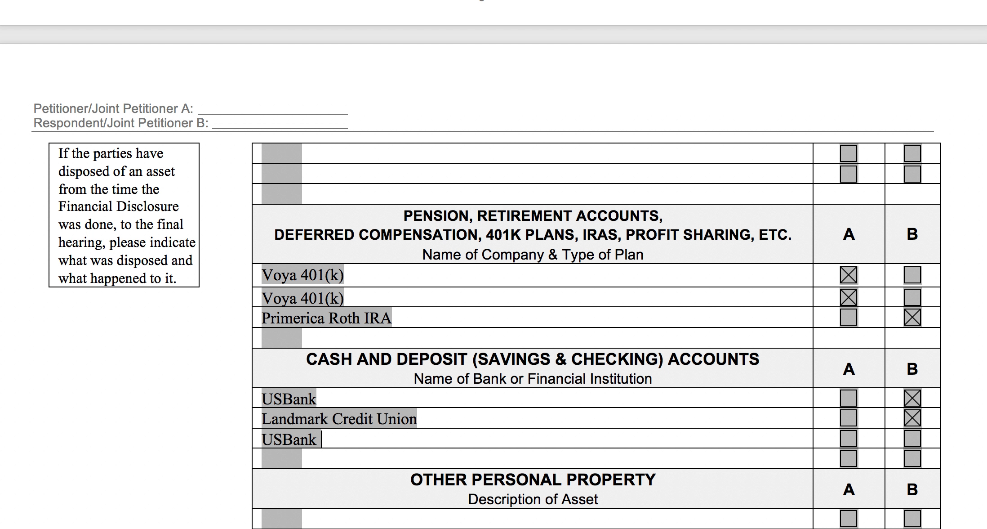
type("Checking ")
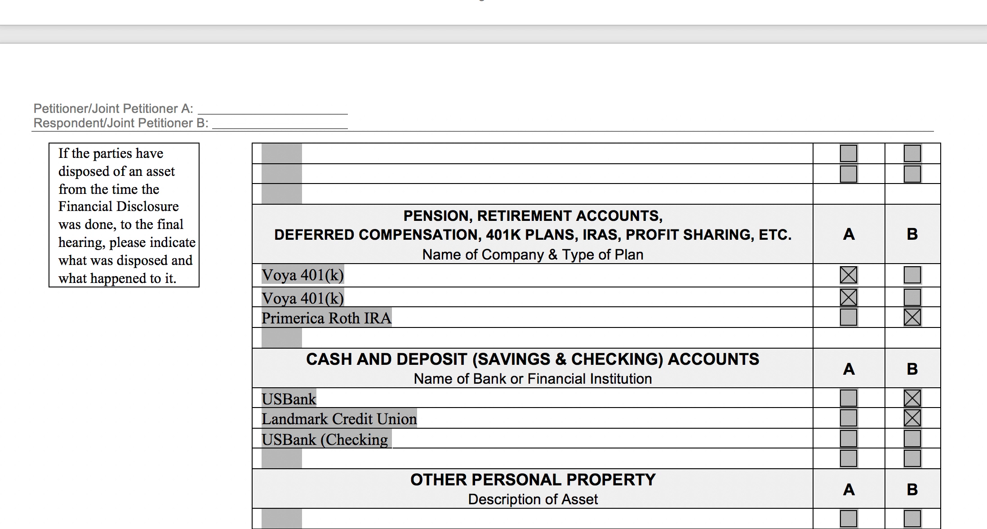
type("1234)")
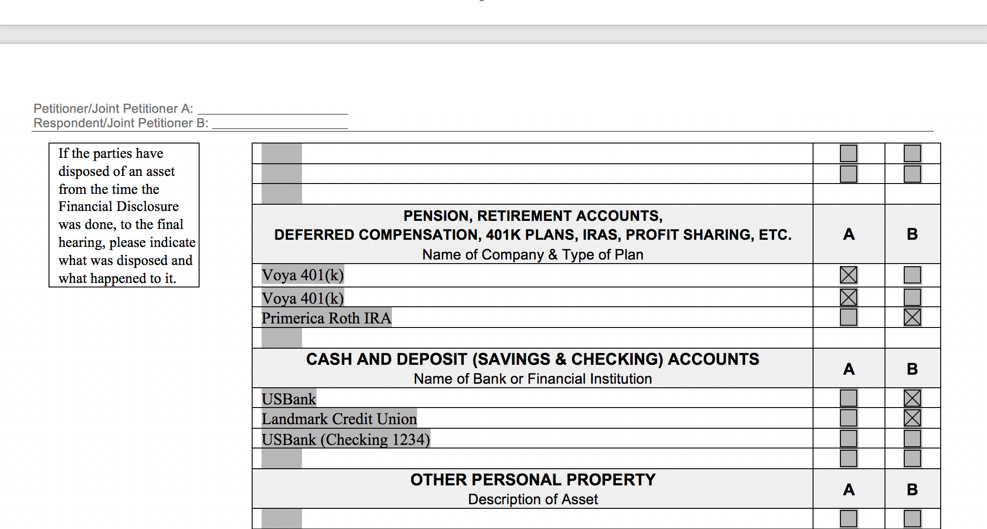
- Append Savings and the account's last four digits, in parentheses, to the first-row USBank entry, and assign the checking account to party A
type("(savings ")
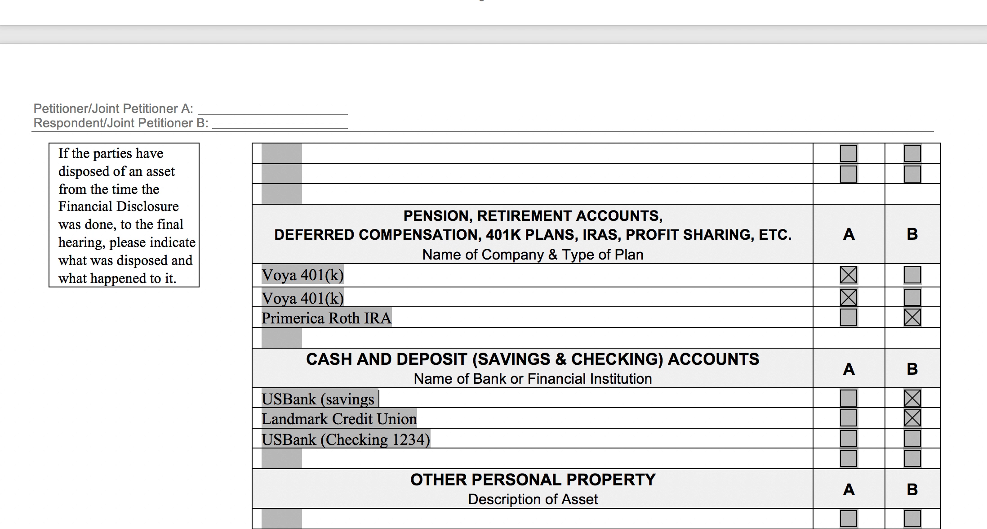
type("1234")
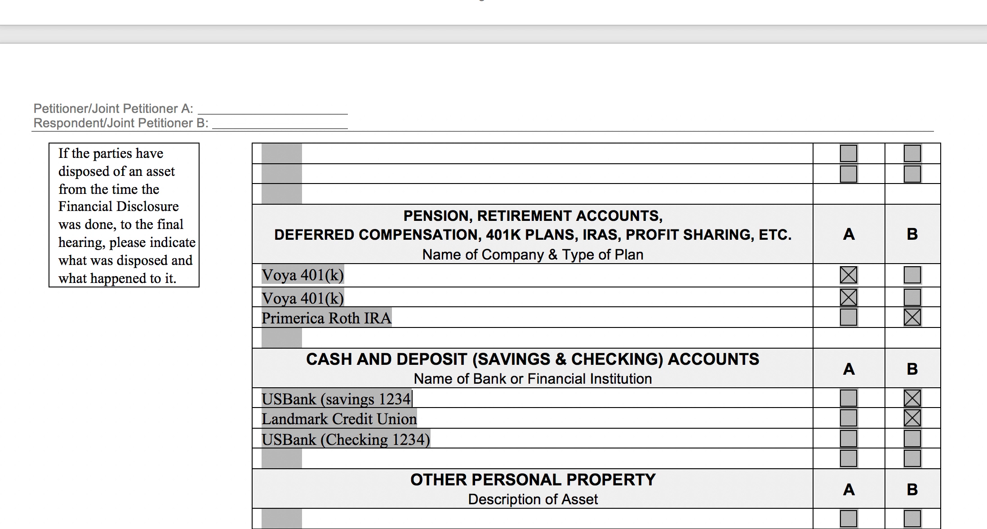
key("BackSpace")
key("BackSpace")
key("BackSpace")
key("BackSpace")
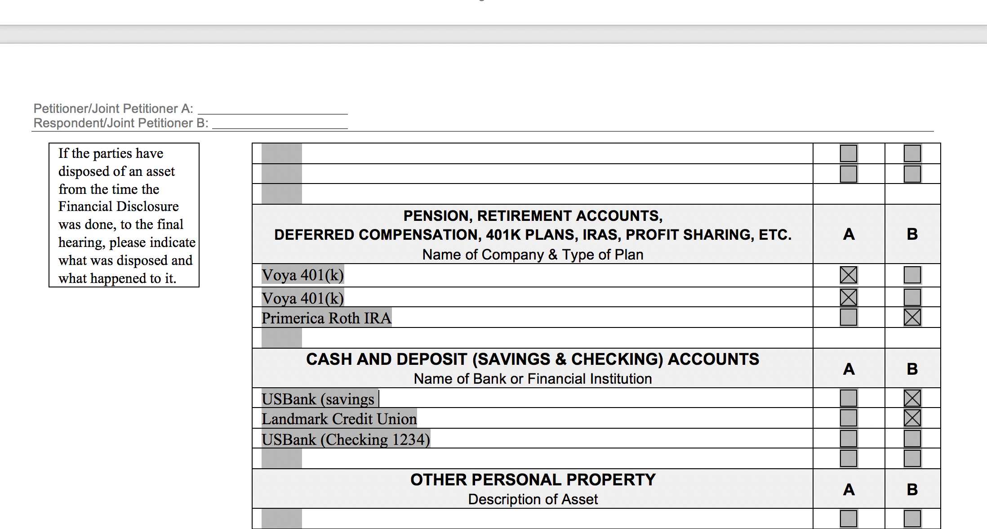
type("45678")
key("BackSpace")
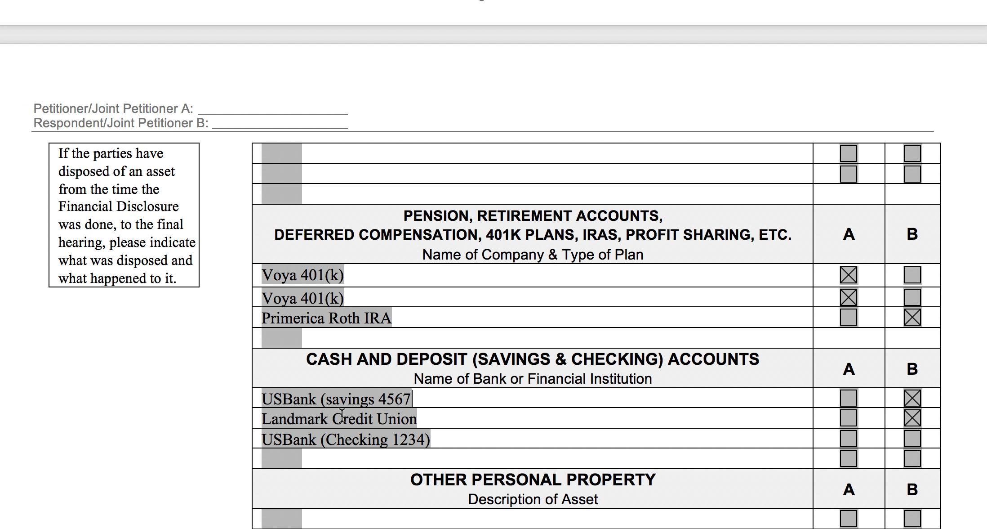
type(")")
left_click(334, 399)
key("BackSpace")
type("S")
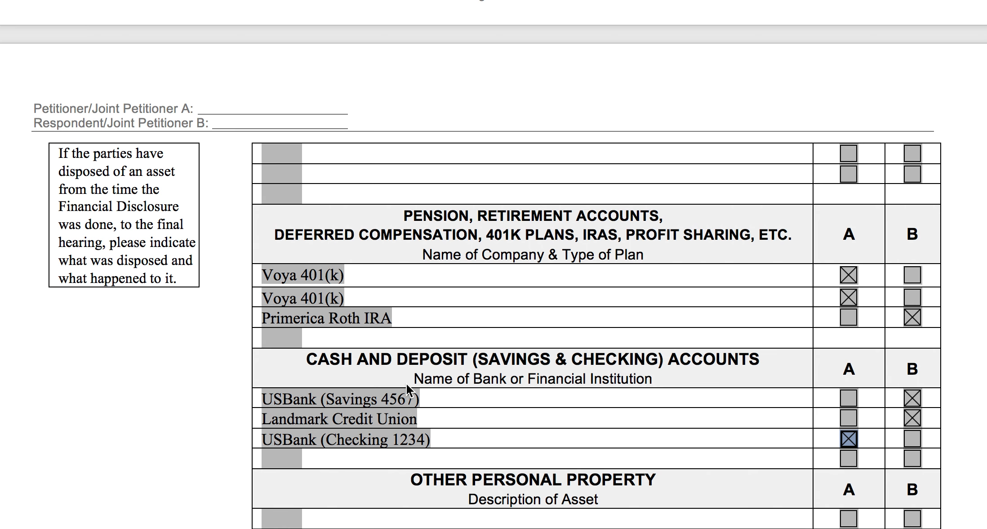
- Enter "Fido (dog)" from the Financial Disclosure Statement in the first Other Personal Property row
scroll(537, 392, "down", 5)
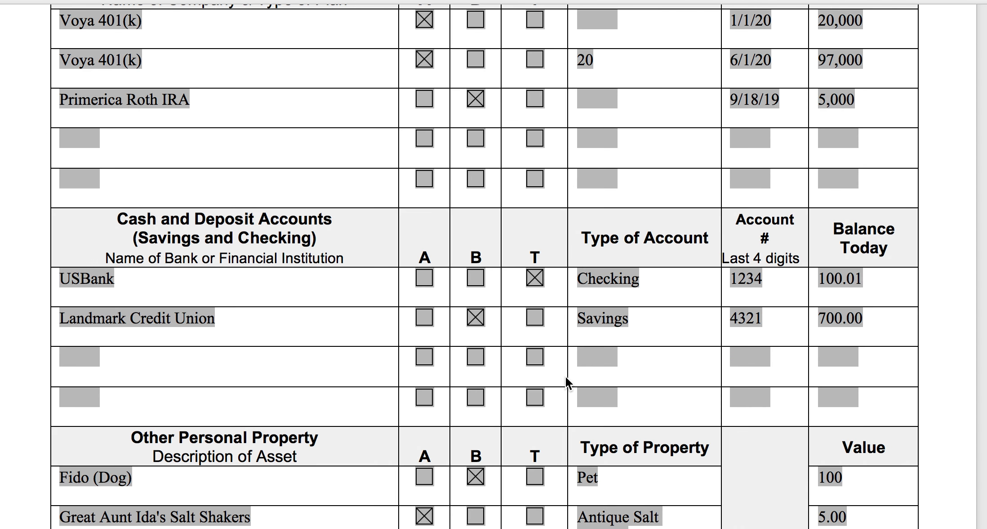
key("Tab")
scroll(503, 387, "down", 8)
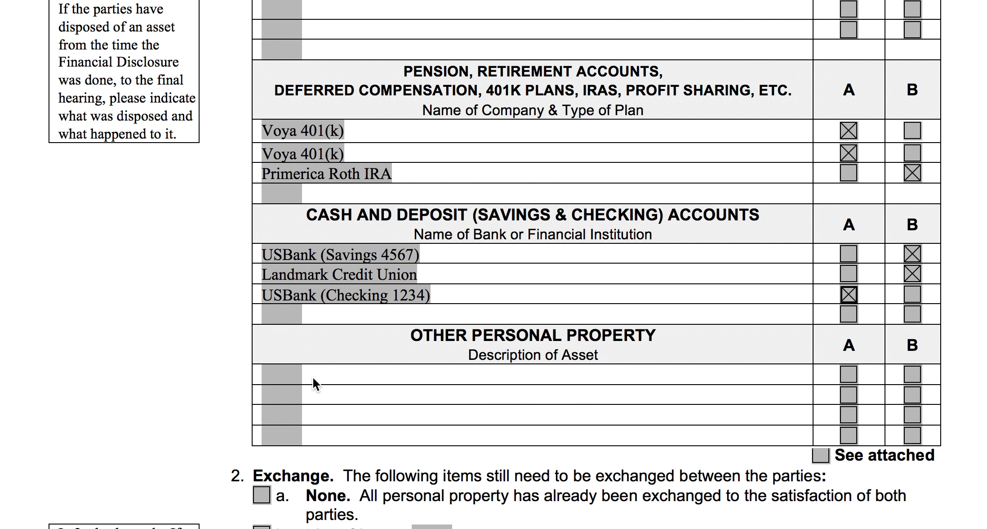
left_click(294, 373)
type("Fid")
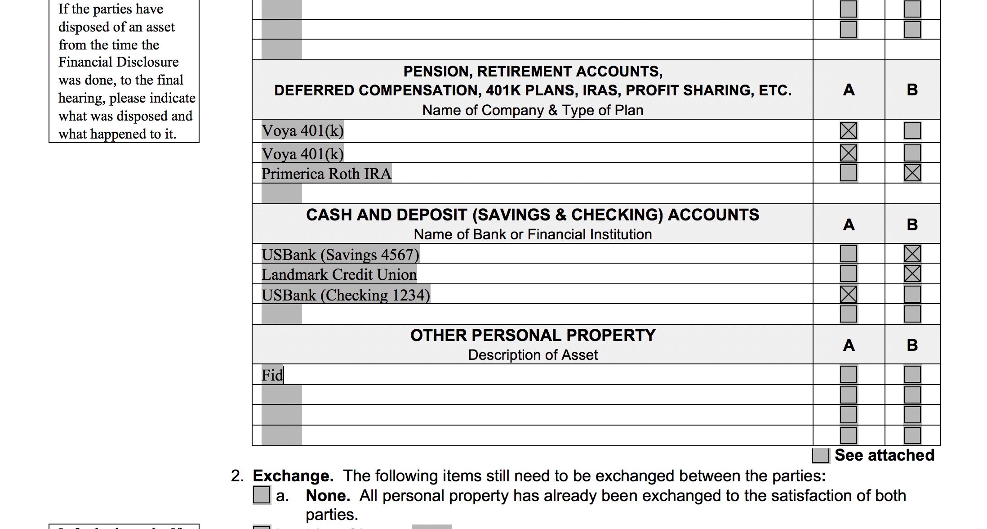
type("o (dog")
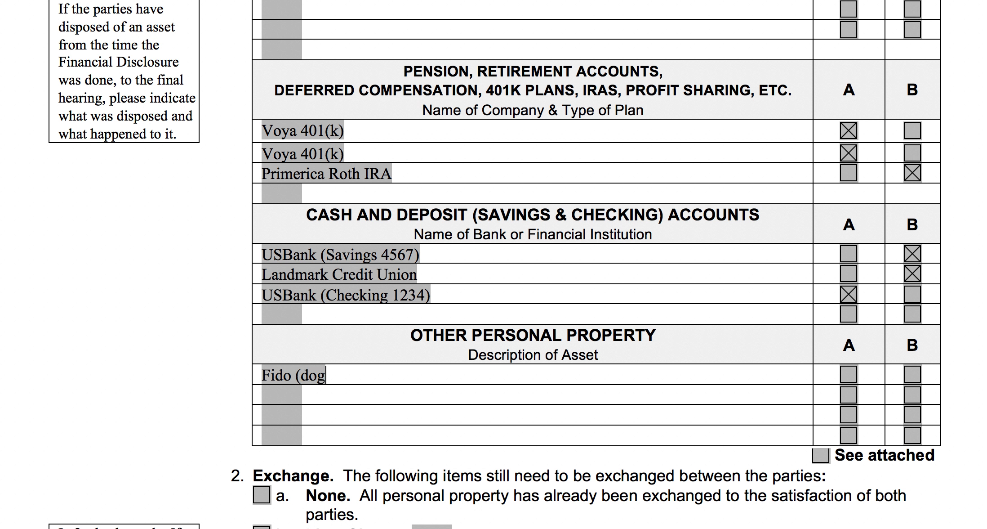
type(")")
- Enter the great aunt's salt shakers in the second Other Personal Property row, assigning them to party A and the dog to party B
left_click(276, 393)
type("Great Aunt ")
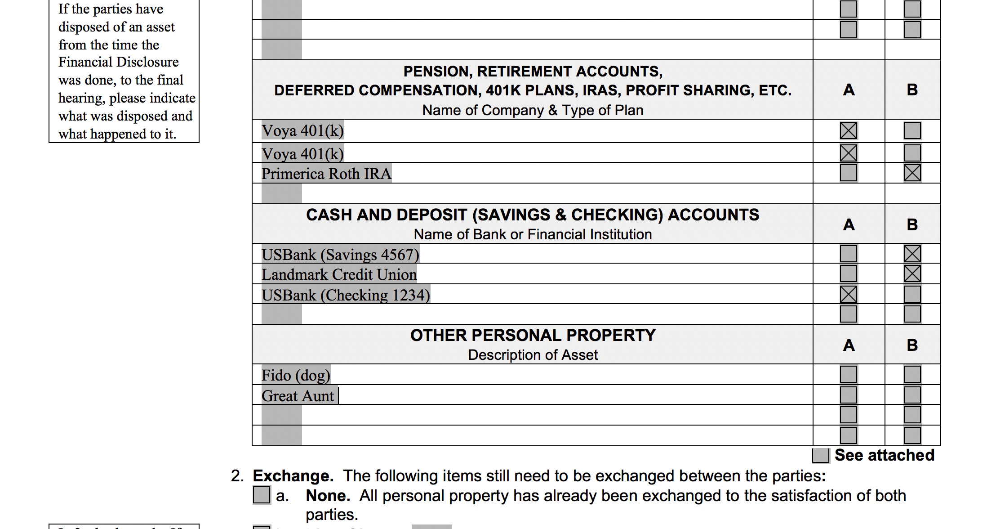
type("Ida's Salt")
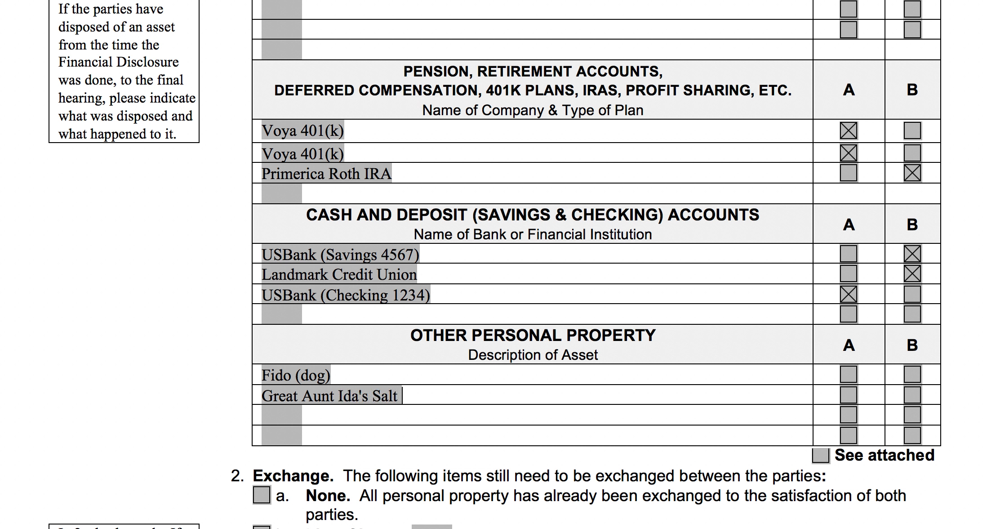
type(" Shakers")
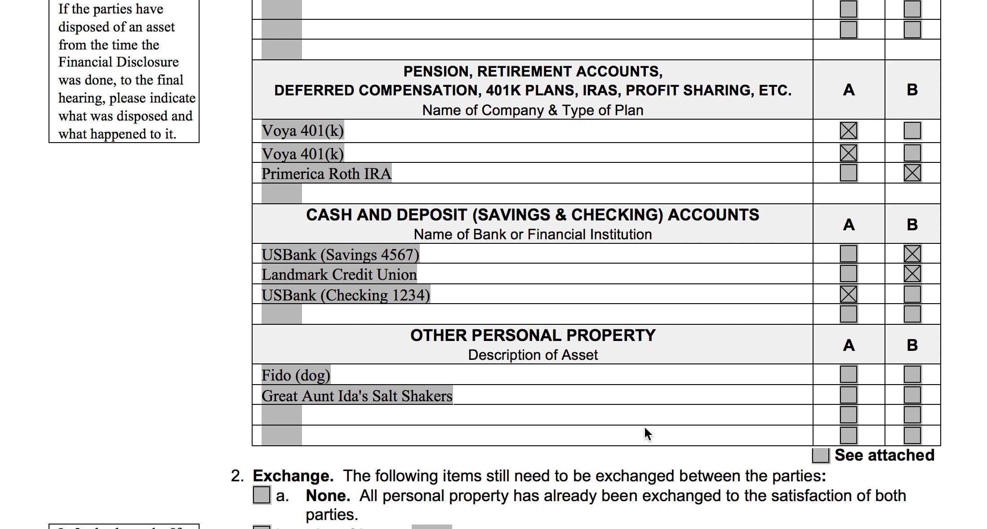
left_click(849, 396)
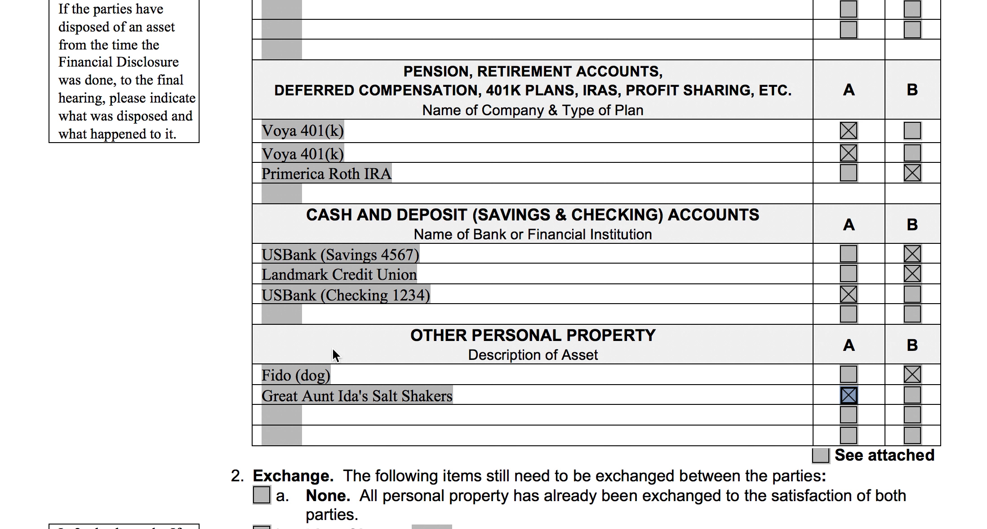
scroll(339, 350, "up", 5)
scroll(341, 351, "down", 5)
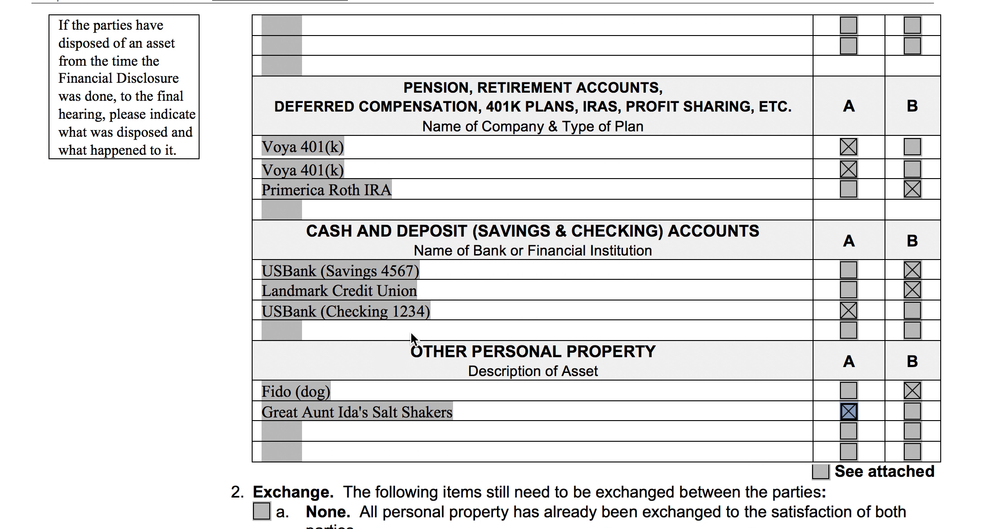